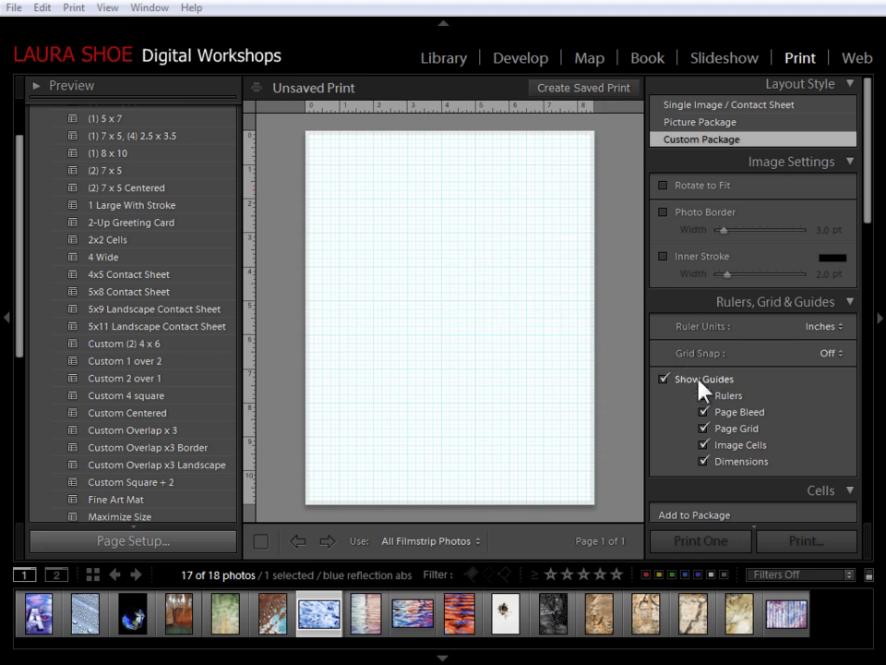
Apply the Custom Centered template to get three overlapping empty photo cells.
{"action": "left_click", "coordinate": [663, 379]}
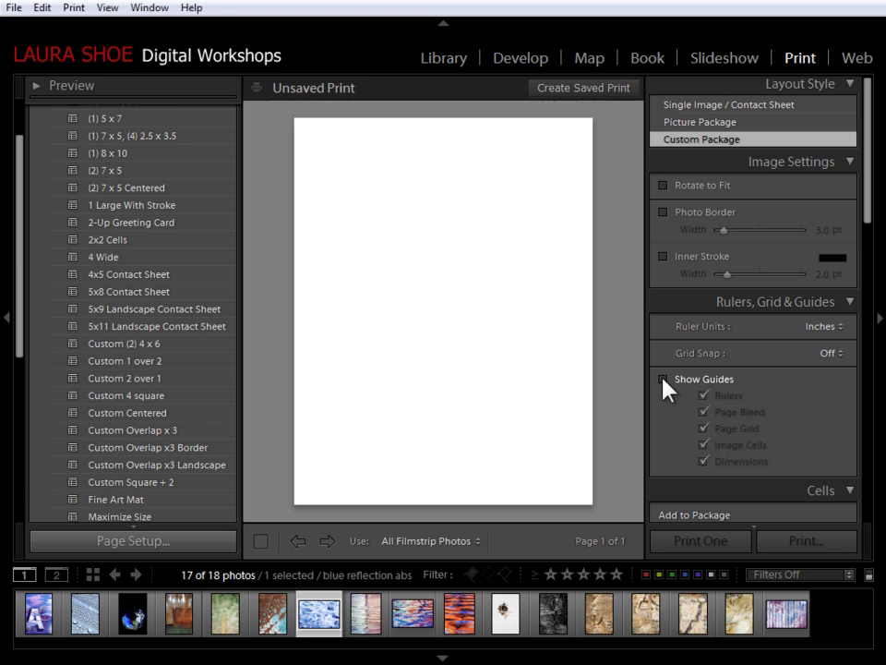
{"action": "left_click", "coordinate": [663, 379]}
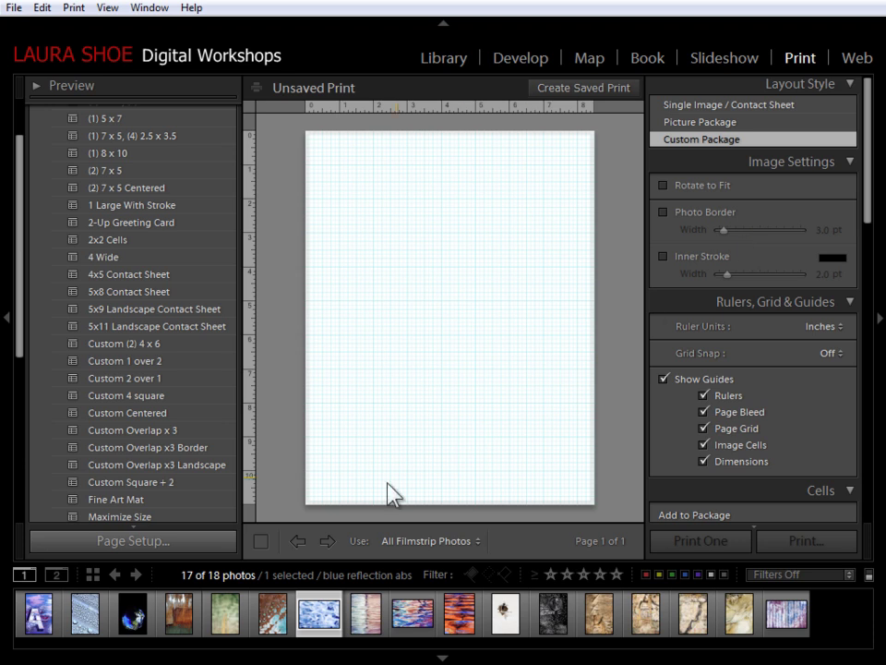
{"action": "scroll", "coordinate": [19, 337], "scroll_direction": "up", "scroll_amount": 2}
{"action": "scroll", "coordinate": [19, 323], "scroll_direction": "up", "scroll_amount": 1}
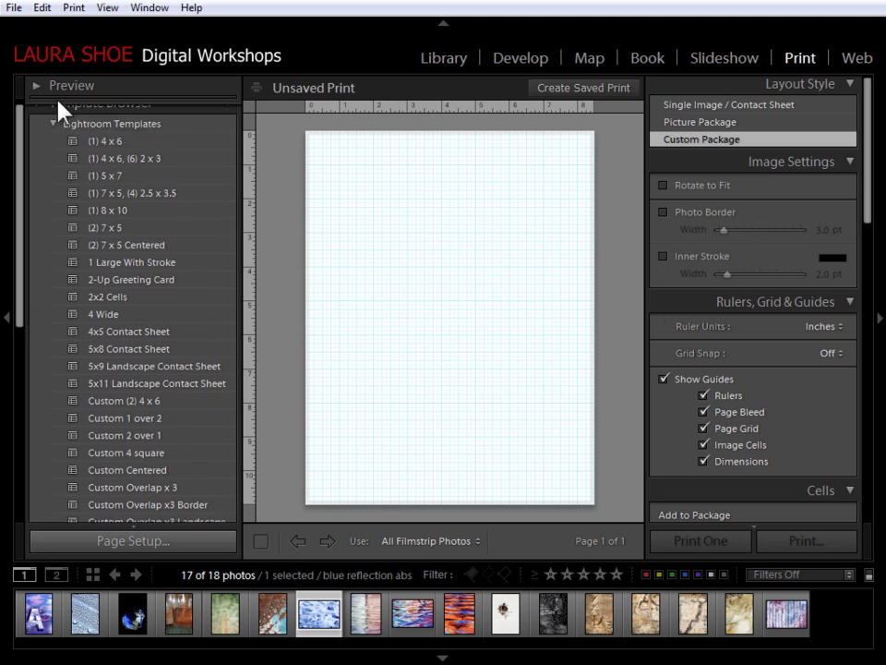
{"action": "scroll", "coordinate": [24, 213], "scroll_direction": "down", "scroll_amount": 3}
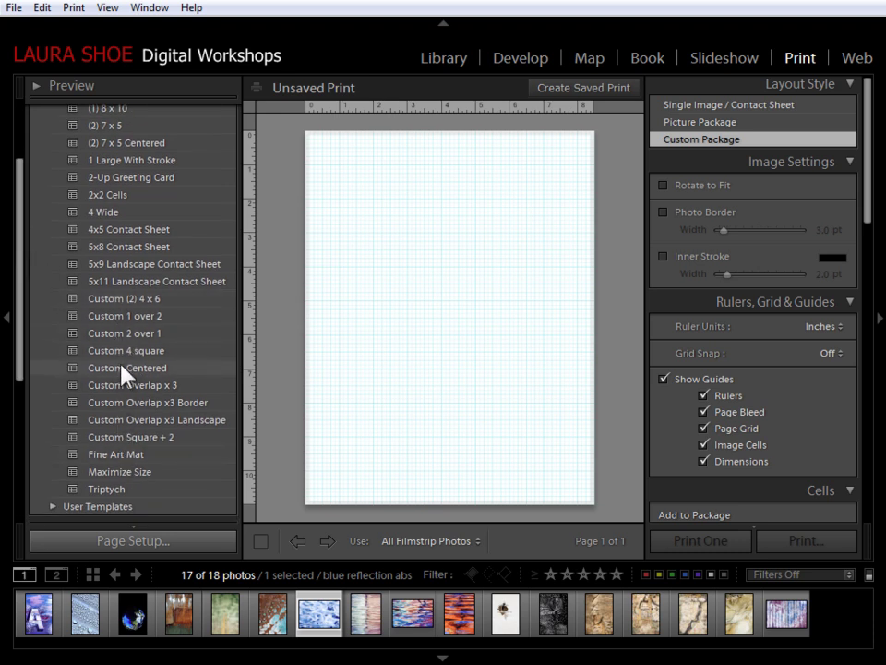
{"action": "left_click", "coordinate": [126, 369]}
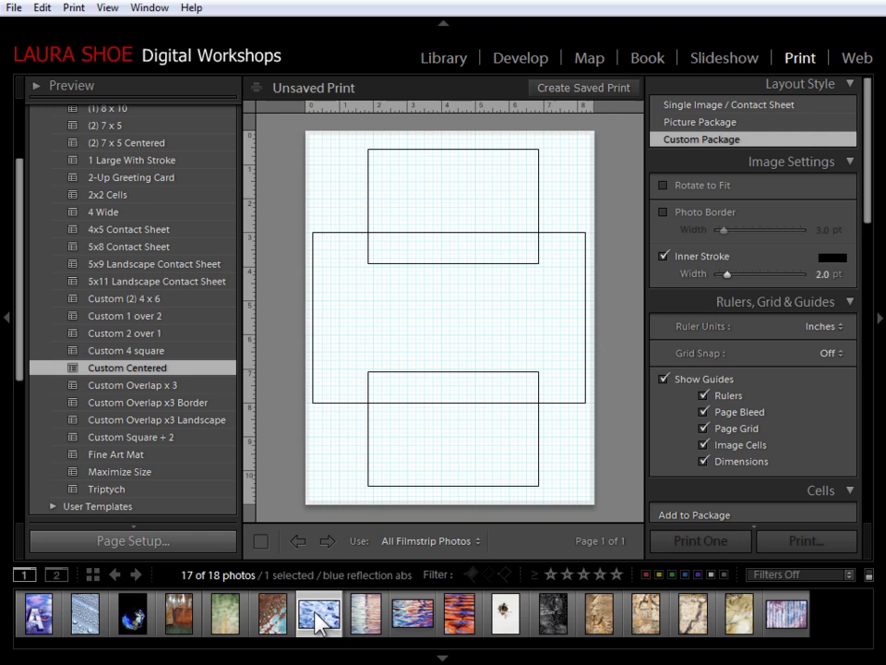
Place the blue abstract in the middle cell, the fountain reflection below and views reflection C1 on top.
{"action": "left_click_drag", "start_coordinate": [326, 616], "coordinate": [443, 323]}
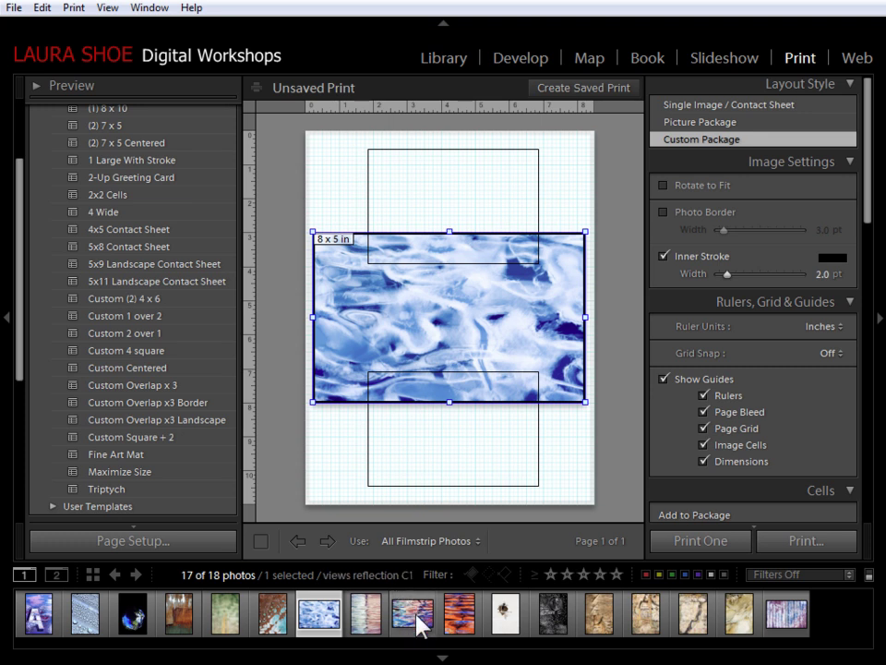
{"action": "left_click_drag", "start_coordinate": [420, 625], "coordinate": [461, 471]}
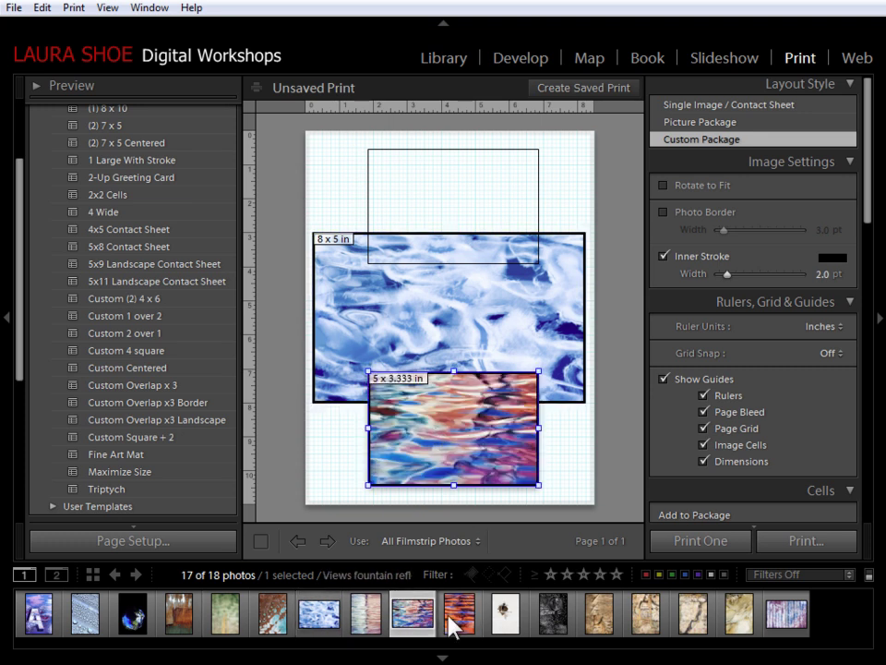
{"action": "left_click_drag", "start_coordinate": [374, 623], "coordinate": [439, 223]}
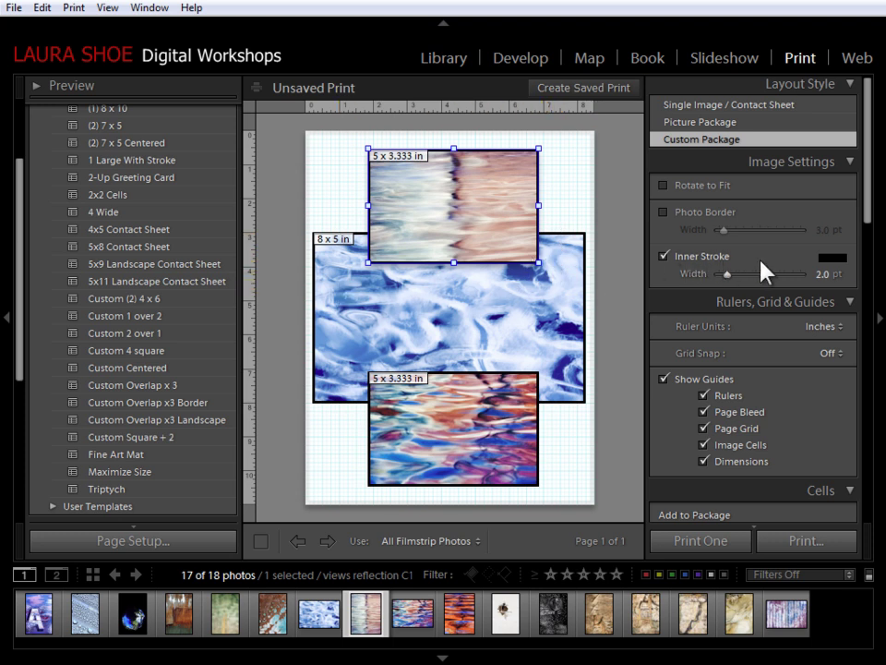
Thicken the inner stroke around the photos to about 6.9 pt.
{"action": "left_click", "coordinate": [665, 257]}
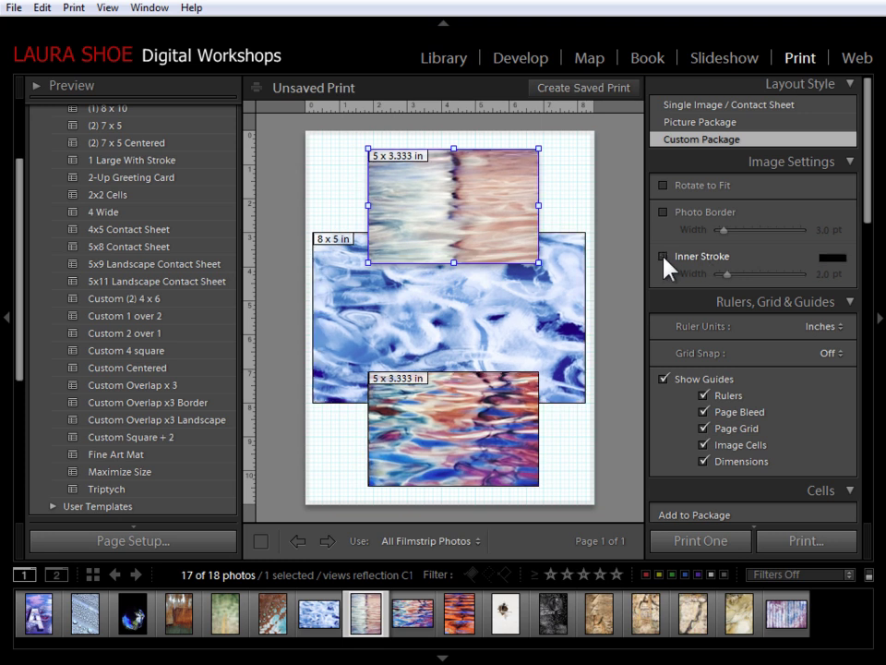
{"action": "left_click", "coordinate": [665, 257]}
{"action": "mouse_move", "coordinate": [724, 274]}
{"action": "left_mouse_down"}
{"action": "mouse_move", "coordinate": [760, 274]}
{"action": "mouse_move", "coordinate": [742, 275]}
{"action": "left_mouse_up"}
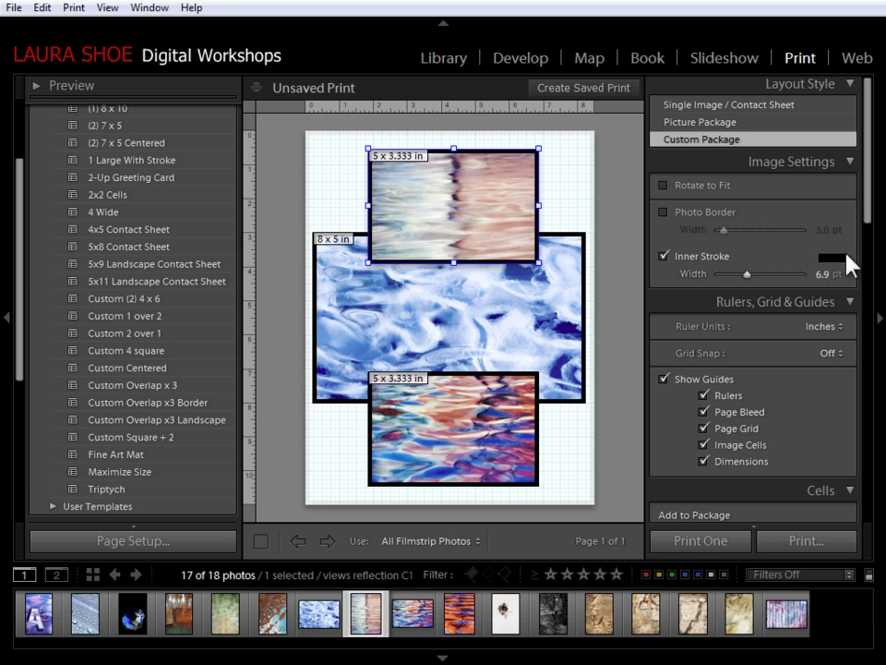
Sample a light blue from the photo as the stroke colour, then switch Inner Stroke off.
{"action": "left_click", "coordinate": [832, 261]}
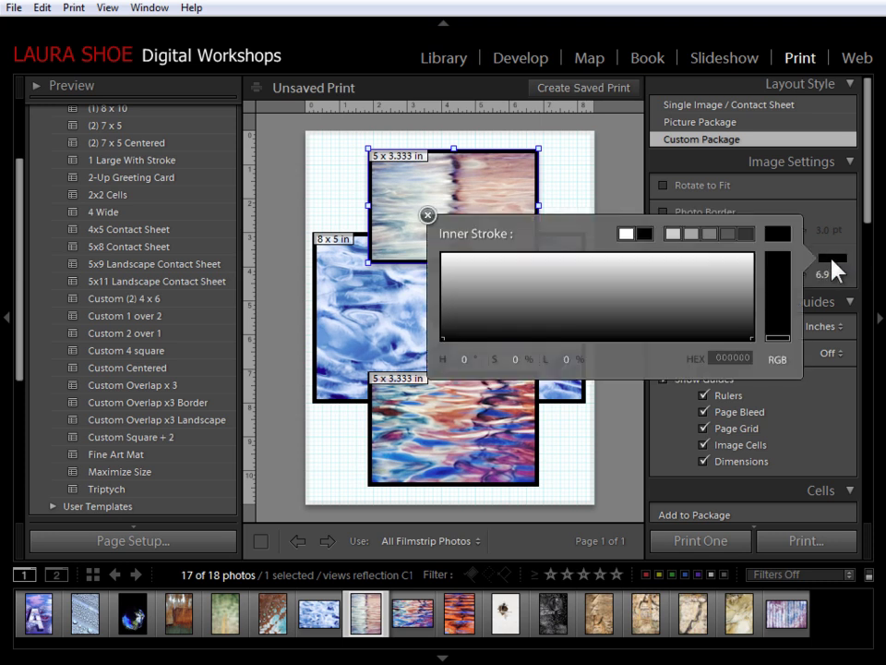
{"action": "left_click", "coordinate": [781, 281]}
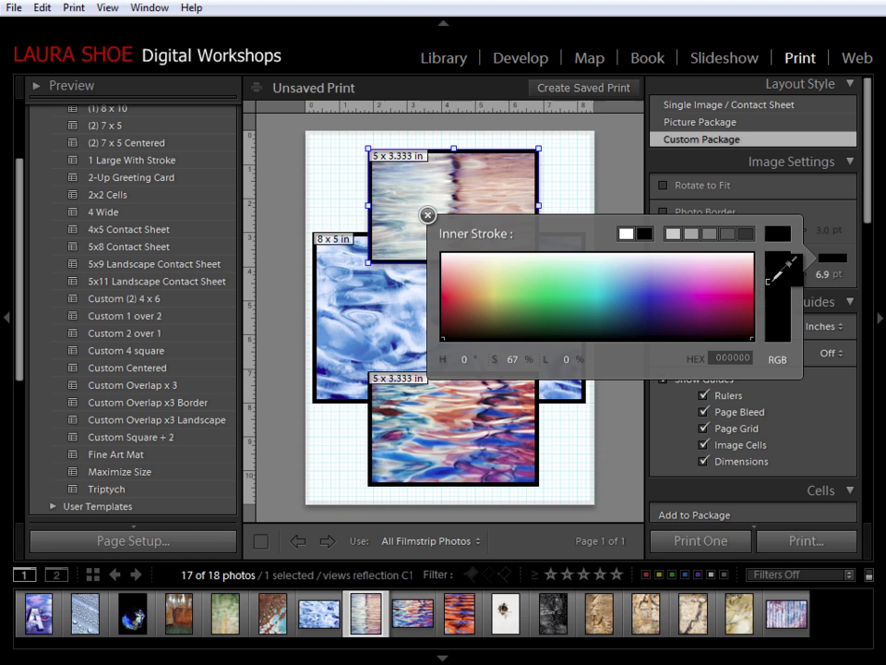
{"action": "left_click", "coordinate": [634, 296]}
{"action": "left_click", "coordinate": [554, 297]}
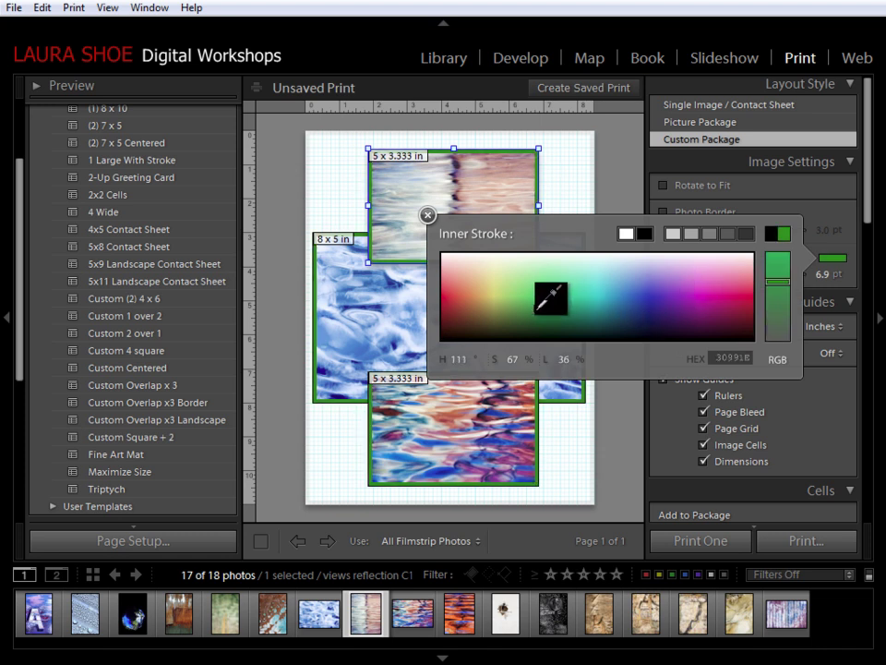
{"action": "mouse_move", "coordinate": [565, 289]}
{"action": "left_mouse_down"}
{"action": "mouse_move", "coordinate": [566, 281]}
{"action": "mouse_move", "coordinate": [459, 296]}
{"action": "mouse_move", "coordinate": [384, 289]}
{"action": "mouse_move", "coordinate": [363, 277]}
{"action": "mouse_move", "coordinate": [352, 301]}
{"action": "left_mouse_up"}
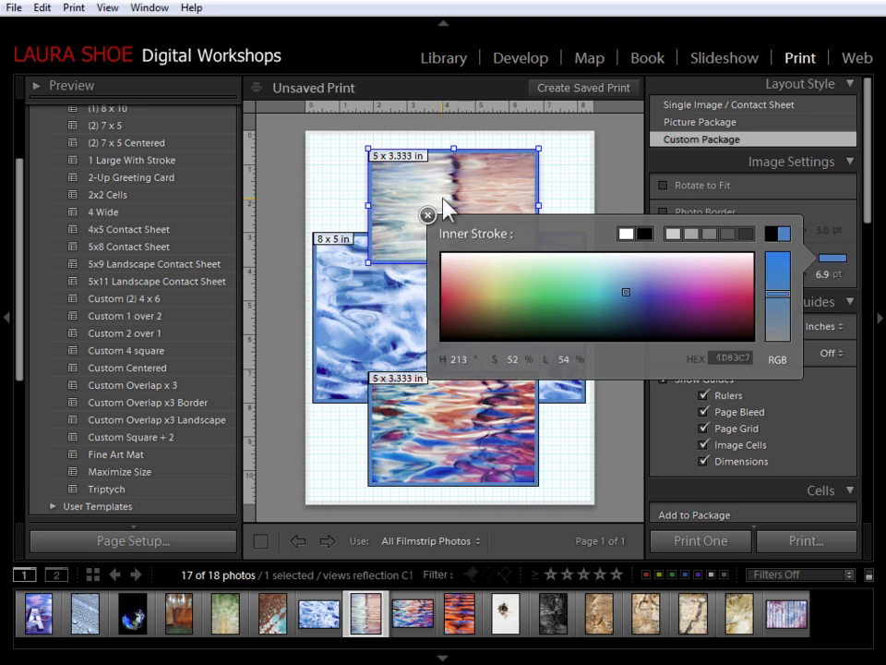
{"action": "left_click", "coordinate": [427, 214]}
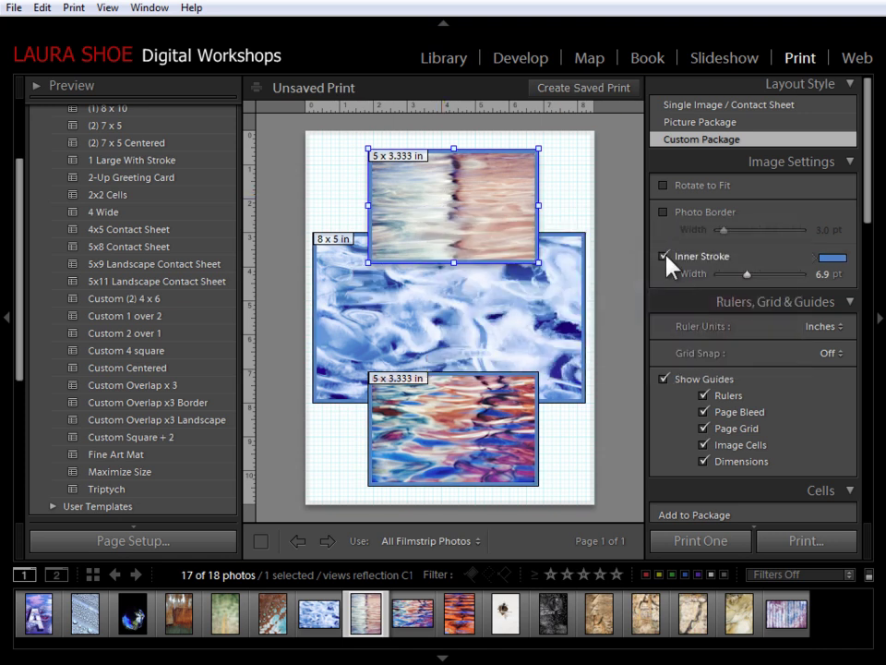
{"action": "left_click", "coordinate": [664, 257]}
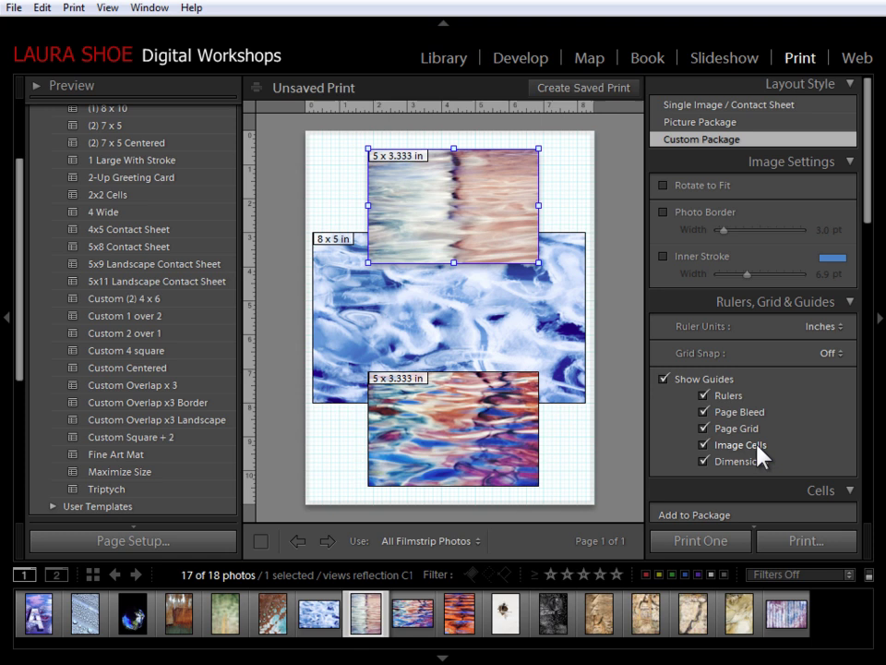
Hide the page guides and grid and deselect the top cell, showing three photos on white.
{"action": "left_click", "coordinate": [704, 446]}
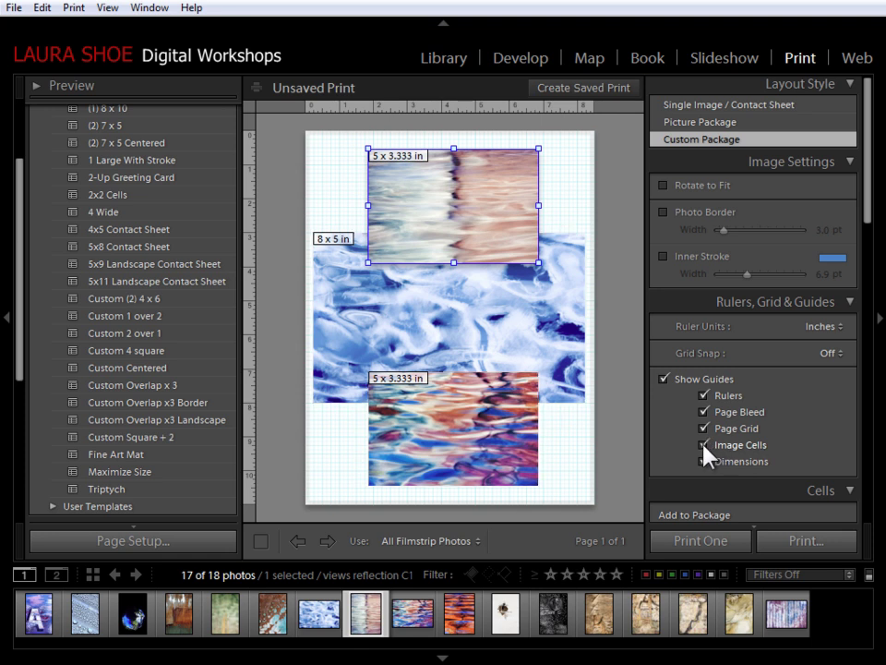
{"action": "left_click", "coordinate": [704, 446]}
{"action": "left_click", "coordinate": [663, 380]}
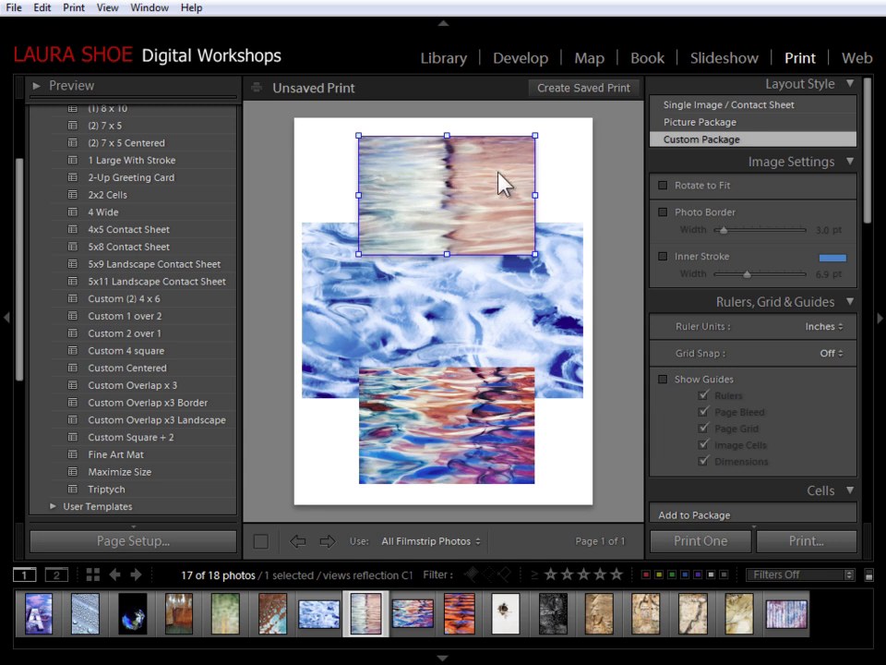
{"action": "left_click", "coordinate": [620, 176]}
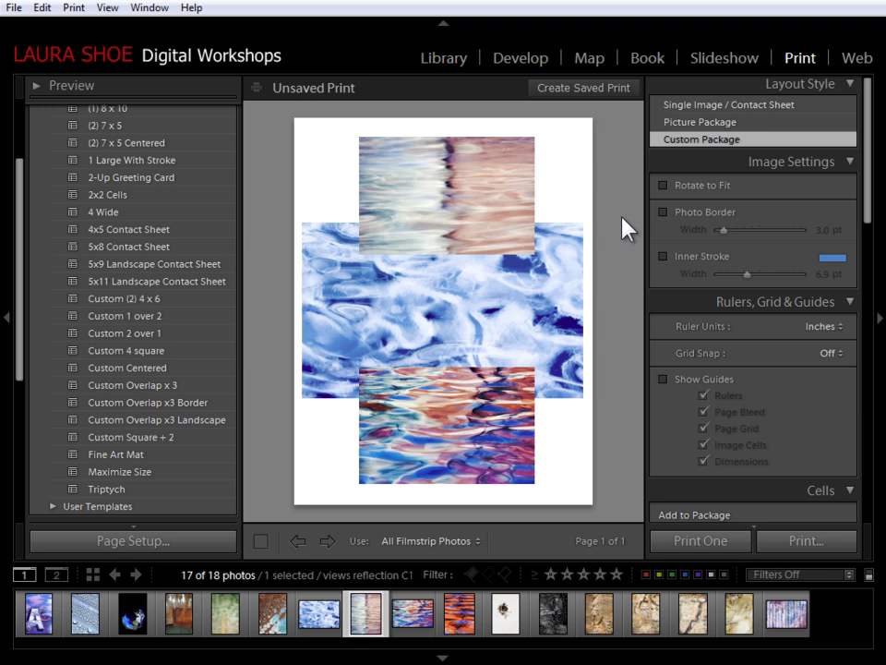
Nudge the top photo cell up slightly and send it behind the blue abstract photo.
{"action": "left_click", "coordinate": [437, 189]}
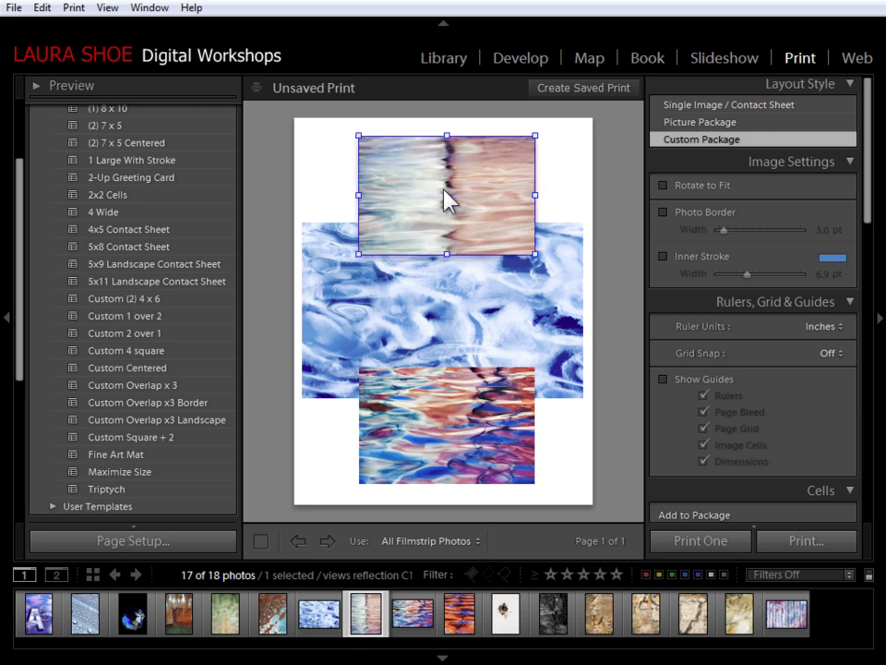
{"action": "mouse_move", "coordinate": [437, 189]}
{"action": "left_mouse_down"}
{"action": "mouse_move", "coordinate": [396, 192]}
{"action": "mouse_move", "coordinate": [395, 175]}
{"action": "mouse_move", "coordinate": [401, 199]}
{"action": "mouse_move", "coordinate": [452, 241]}
{"action": "mouse_move", "coordinate": [444, 186]}
{"action": "left_mouse_up"}
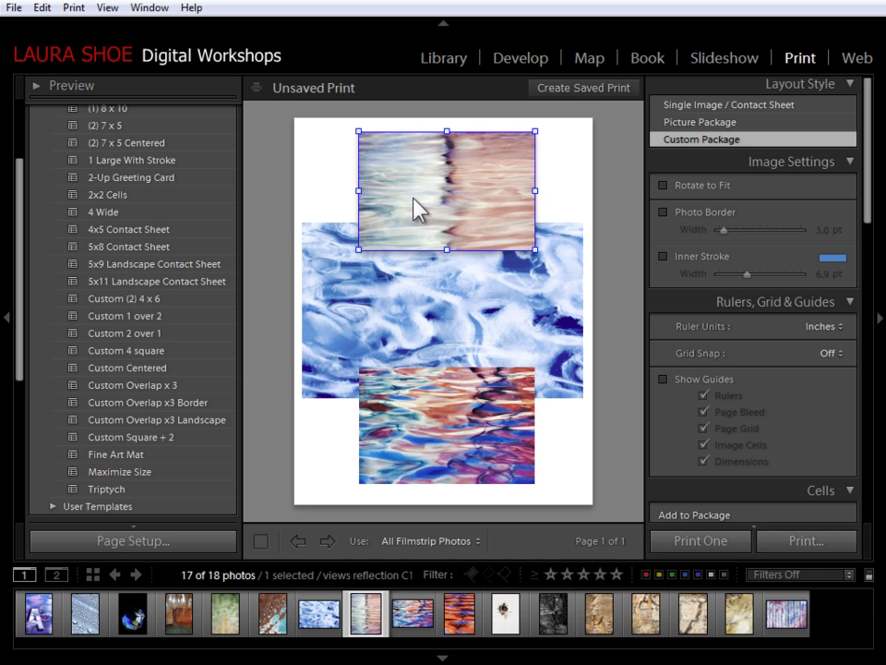
{"action": "right_click", "coordinate": [434, 180]}
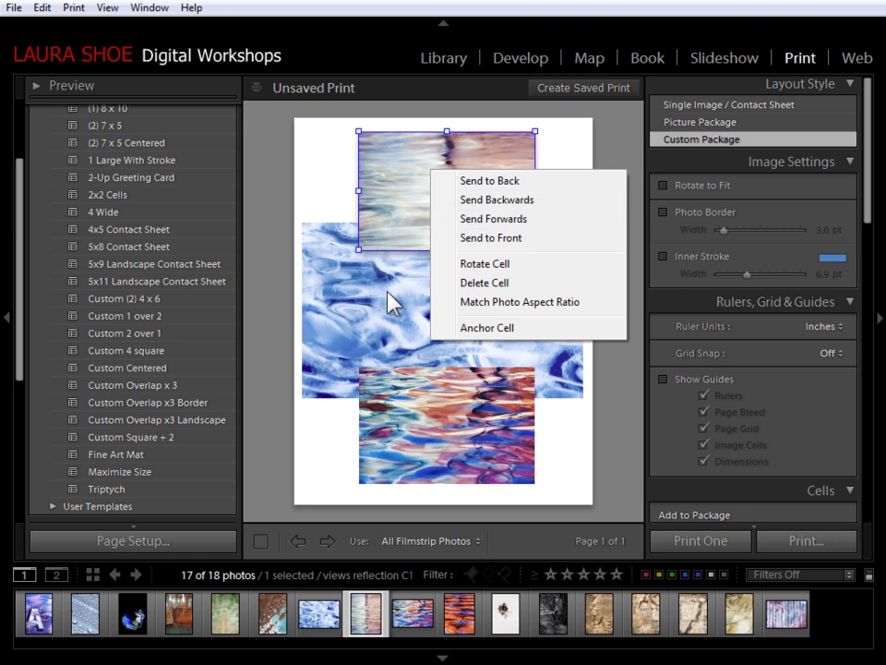
{"action": "left_click", "coordinate": [512, 199]}
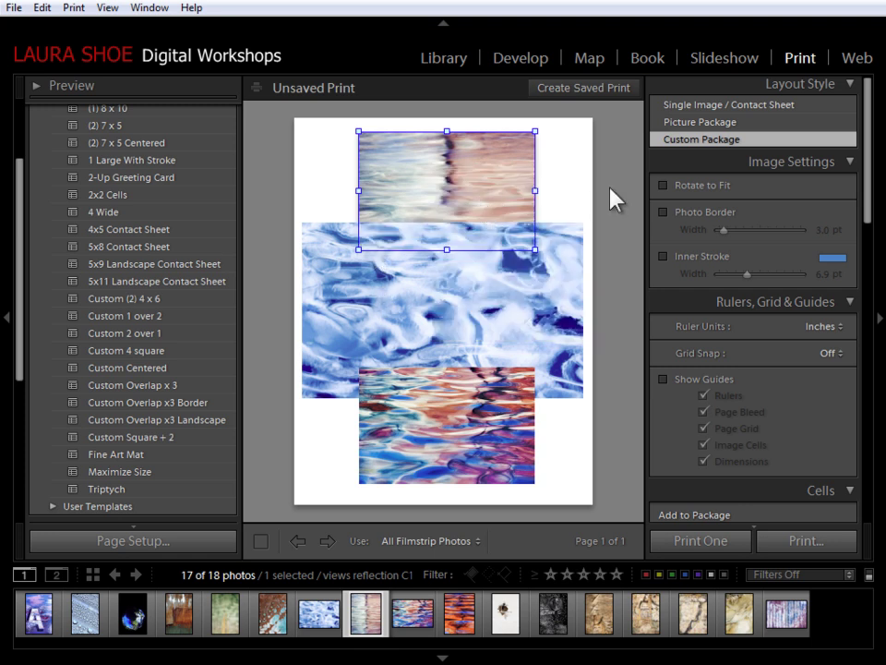
{"action": "left_click", "coordinate": [610, 197]}
{"action": "left_click", "coordinate": [427, 175]}
{"action": "right_click", "coordinate": [448, 168]}
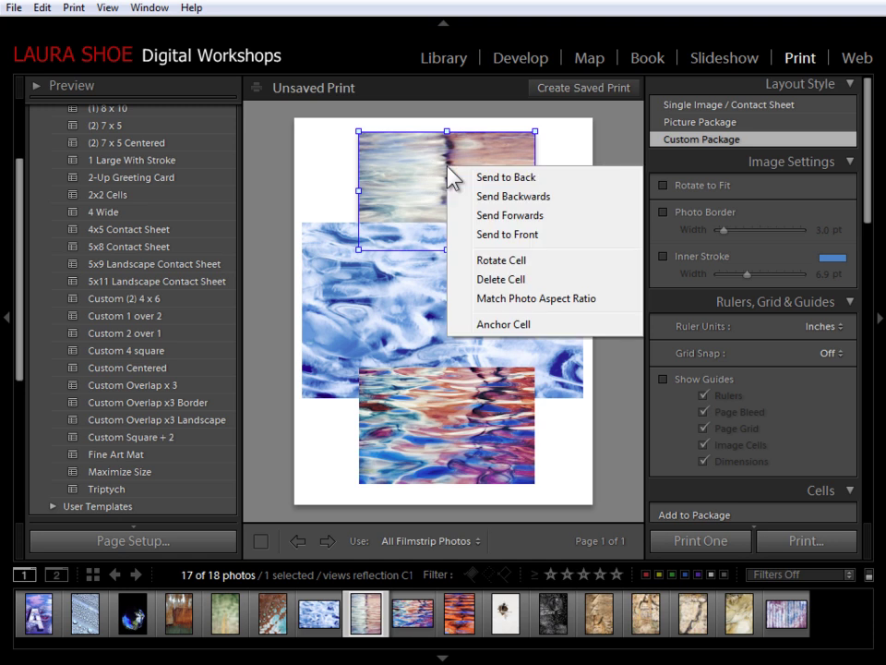
Bring the top photo forward and reposition the images inside the top and middle cells.
{"action": "left_click", "coordinate": [509, 218]}
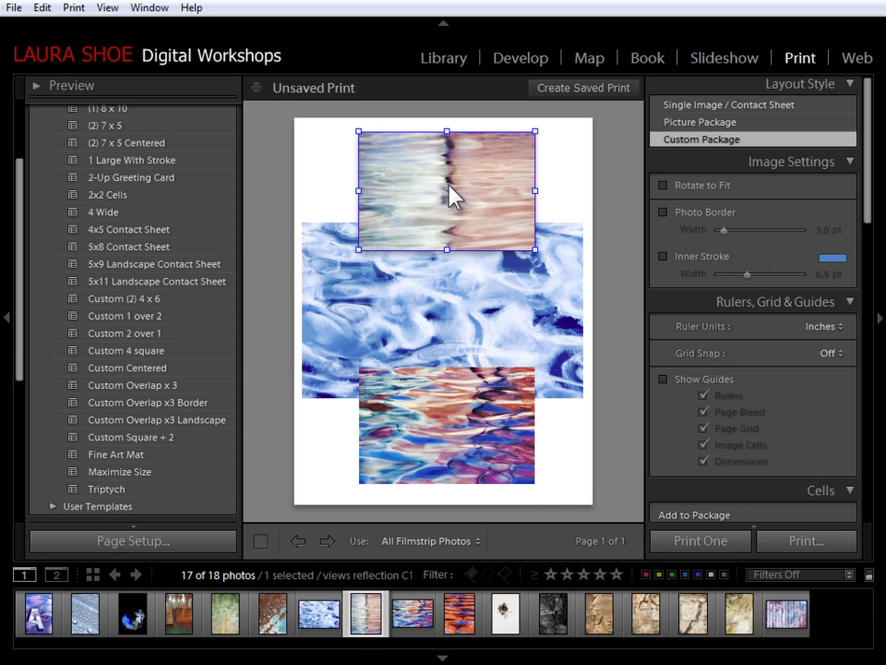
{"action": "mouse_move", "coordinate": [449, 196]}
{"action": "left_mouse_down"}
{"action": "mouse_move", "coordinate": [454, 204]}
{"action": "mouse_move", "coordinate": [448, 195]}
{"action": "left_mouse_up"}
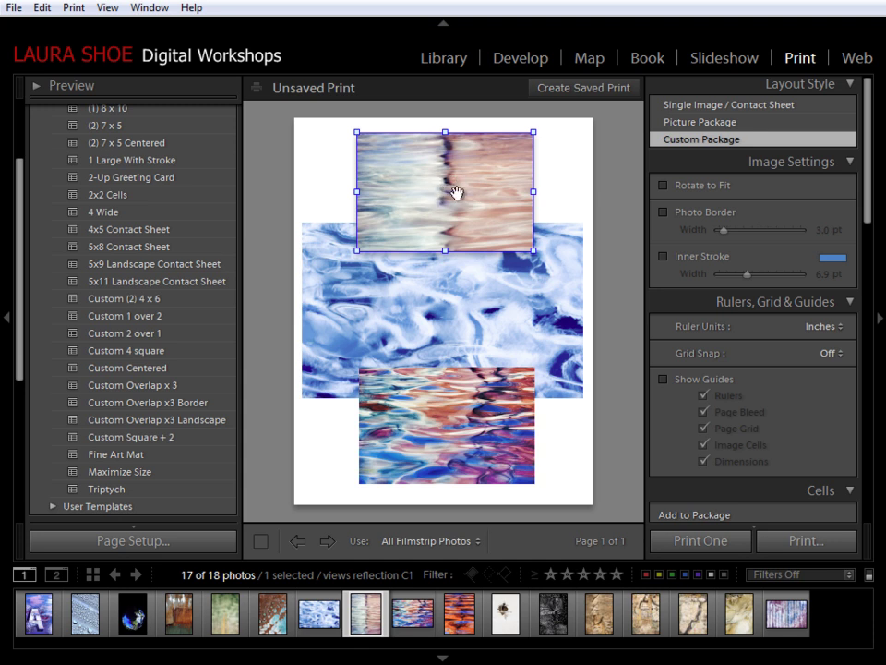
{"action": "left_click_drag", "start_coordinate": [413, 192], "coordinate": [459, 198]}
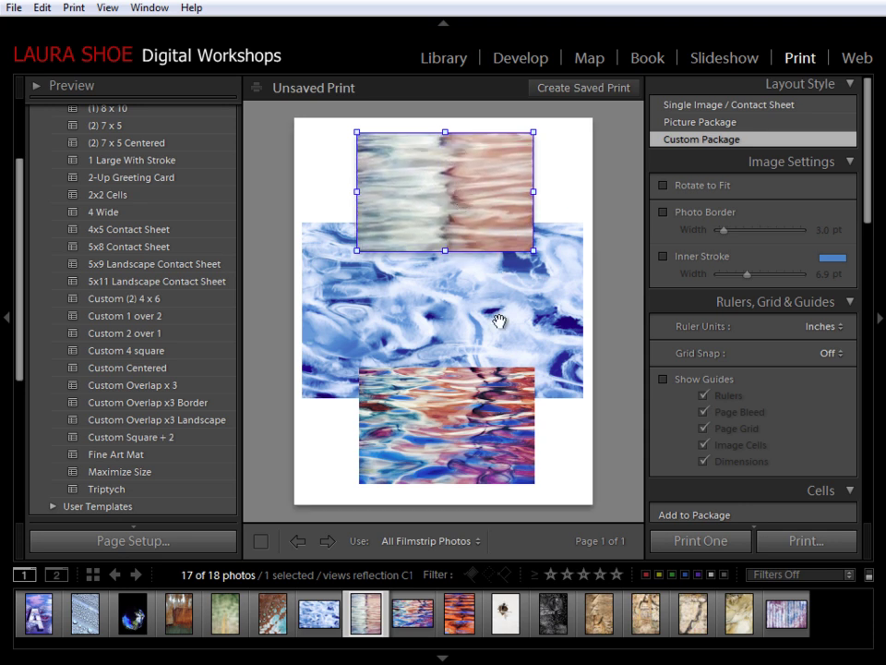
{"action": "left_click", "coordinate": [448, 305]}
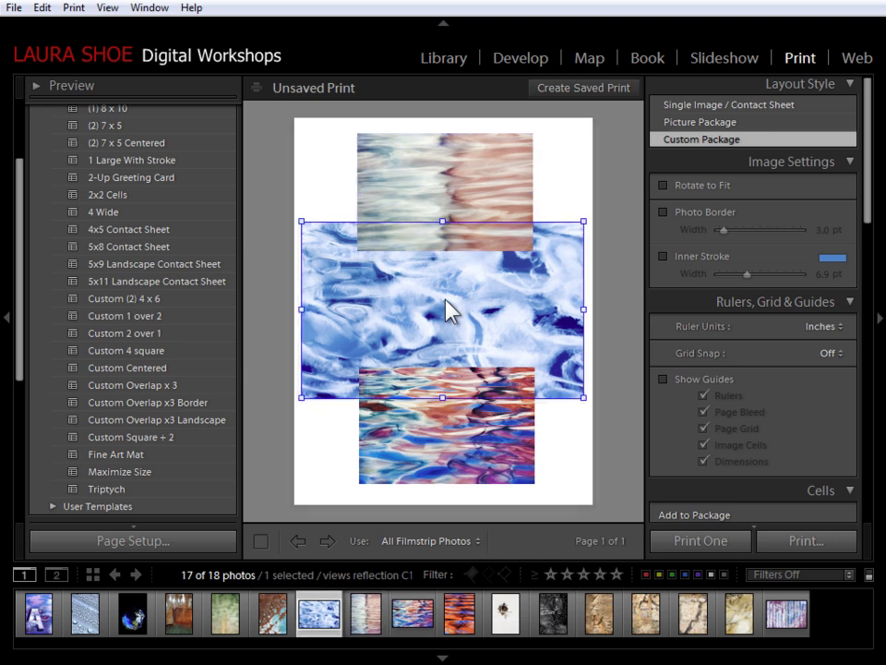
{"action": "mouse_move", "coordinate": [448, 307]}
{"action": "left_mouse_down"}
{"action": "mouse_move", "coordinate": [471, 294]}
{"action": "mouse_move", "coordinate": [440, 296]}
{"action": "mouse_move", "coordinate": [444, 308]}
{"action": "left_mouse_up"}
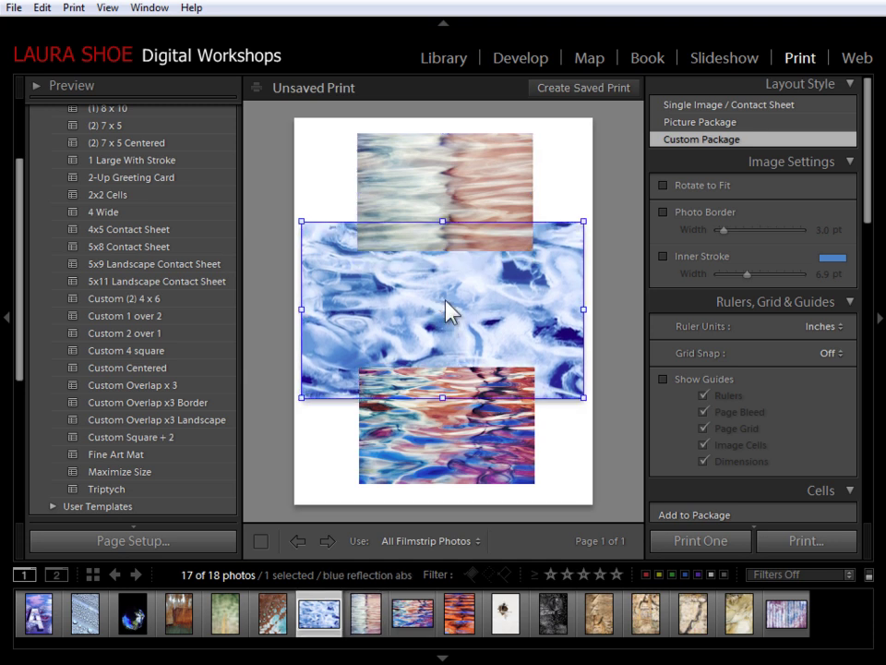
{"action": "left_click", "coordinate": [490, 210]}
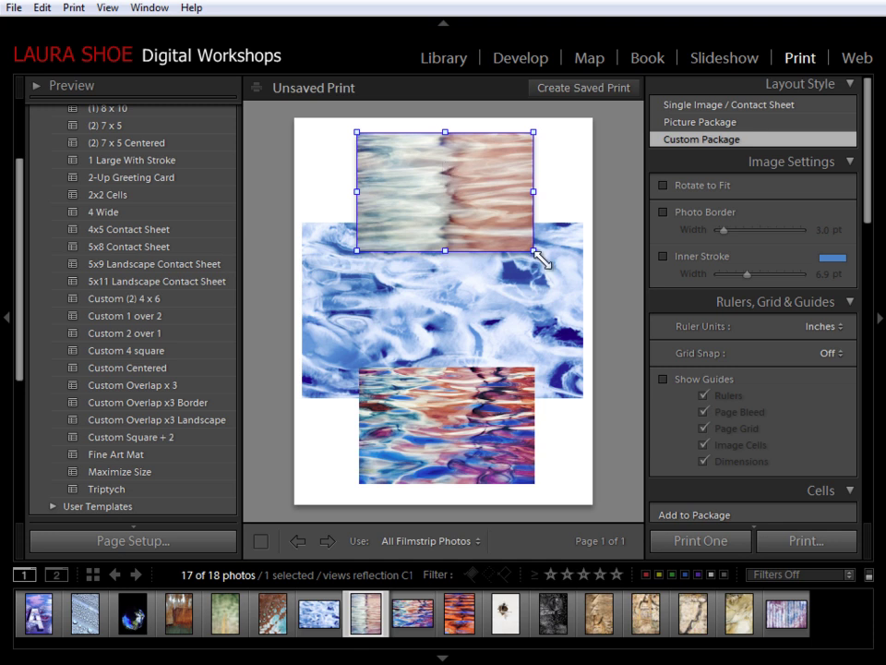
{"action": "left_click_drag", "start_coordinate": [533, 246], "coordinate": [539, 371]}
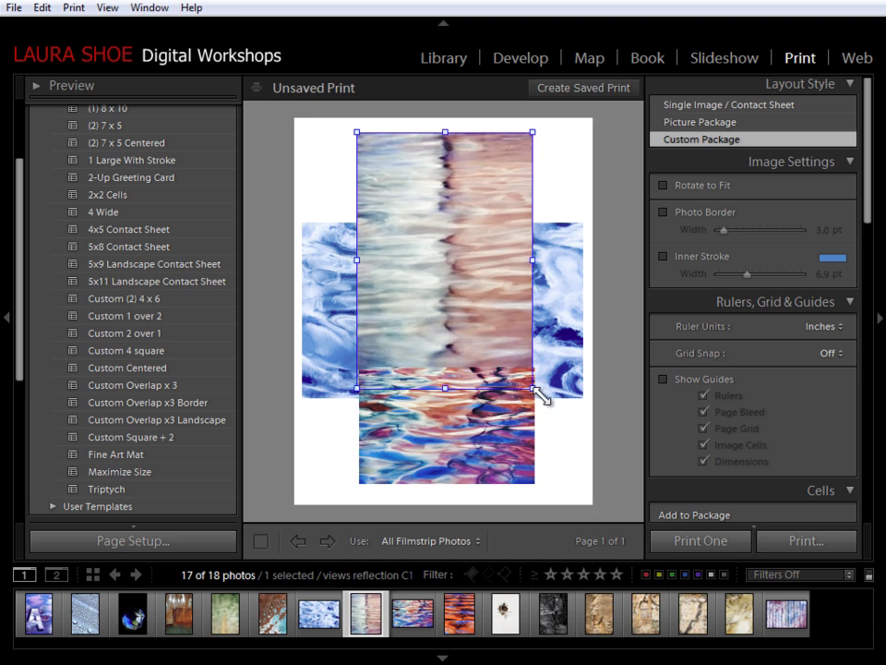
{"action": "left_click_drag", "start_coordinate": [535, 391], "coordinate": [533, 292]}
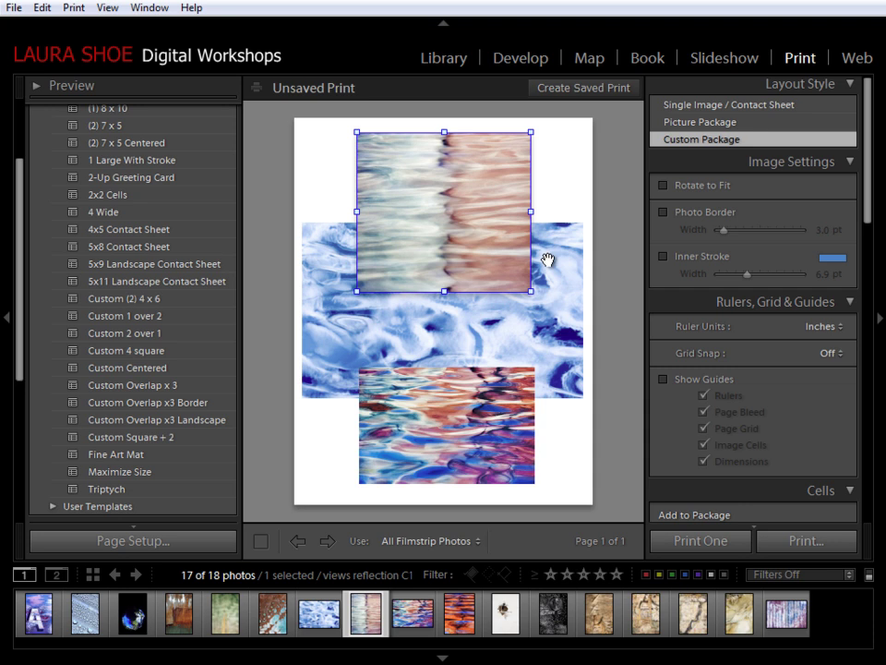
{"action": "key", "text": "ctrl+z"}
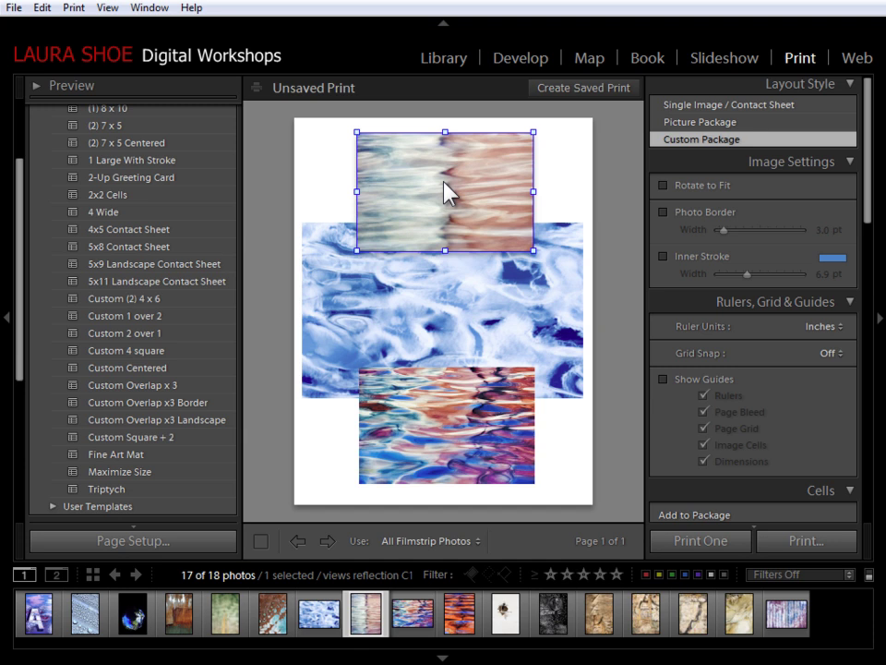
{"action": "right_click", "coordinate": [444, 192]}
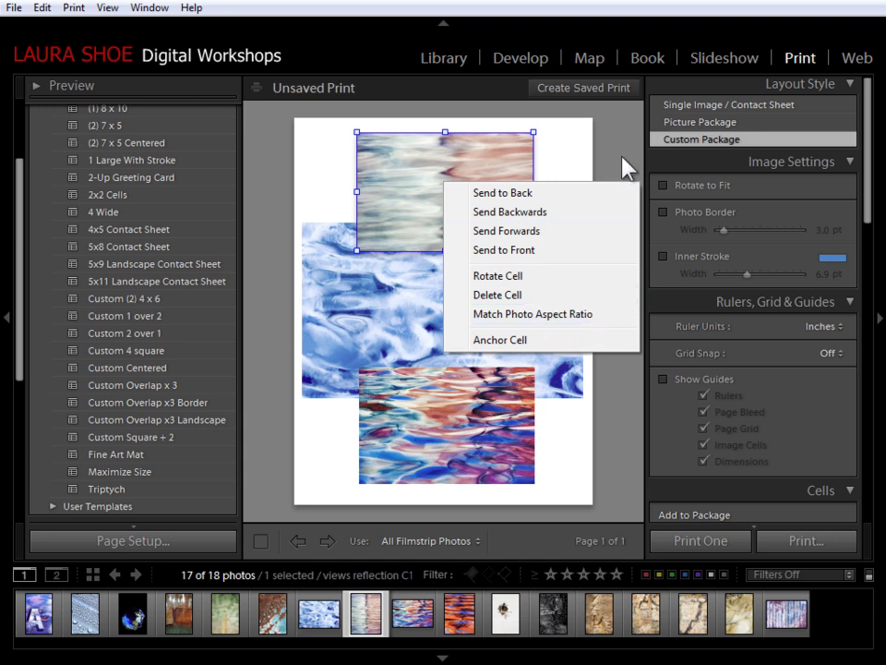
{"action": "left_click", "coordinate": [438, 172]}
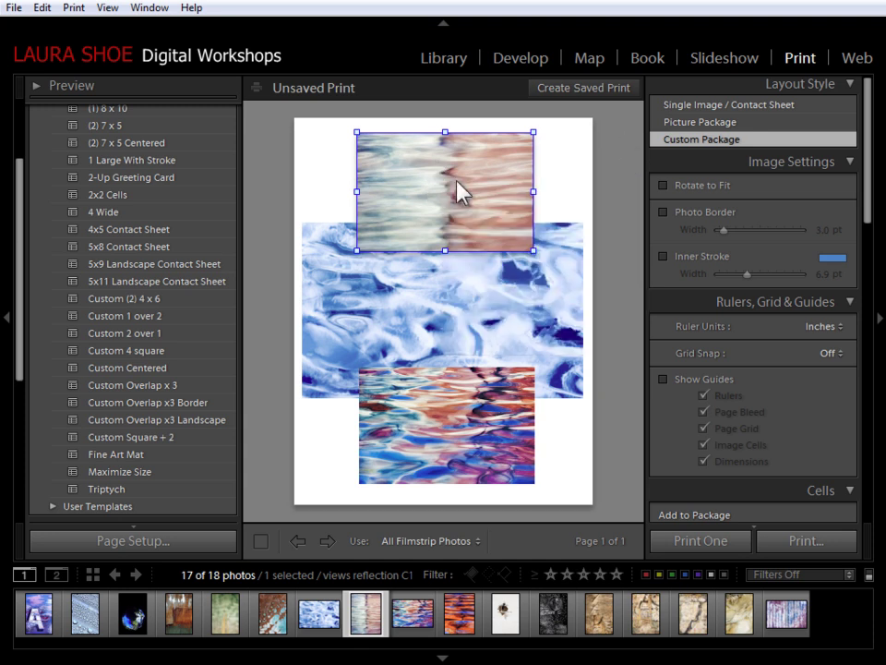
Resize the top reflection cell to 5.07 x 3.21 in and shift its photo's crop.
{"action": "left_click_drag", "start_coordinate": [871, 190], "coordinate": [883, 288]}
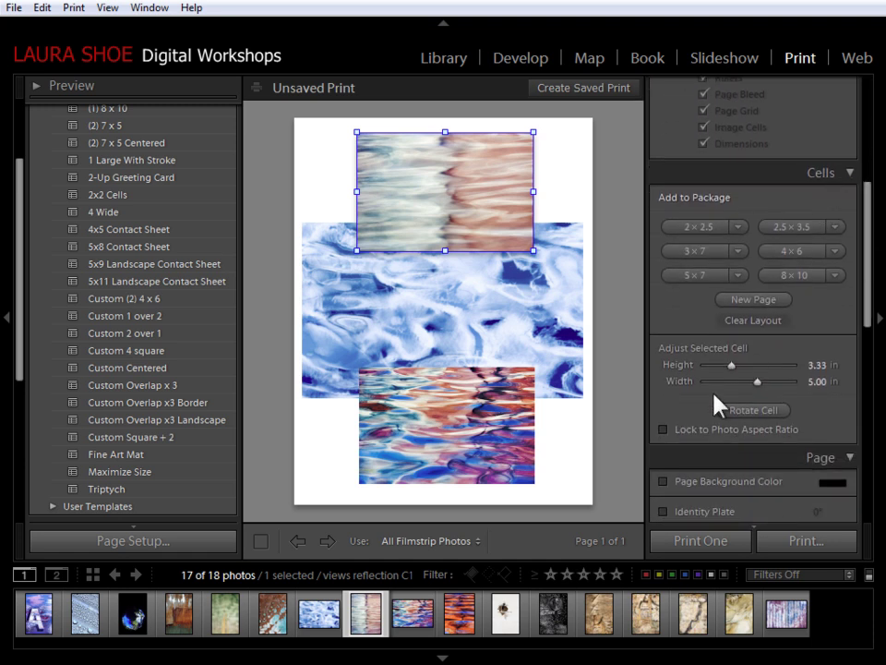
{"action": "left_click", "coordinate": [663, 430]}
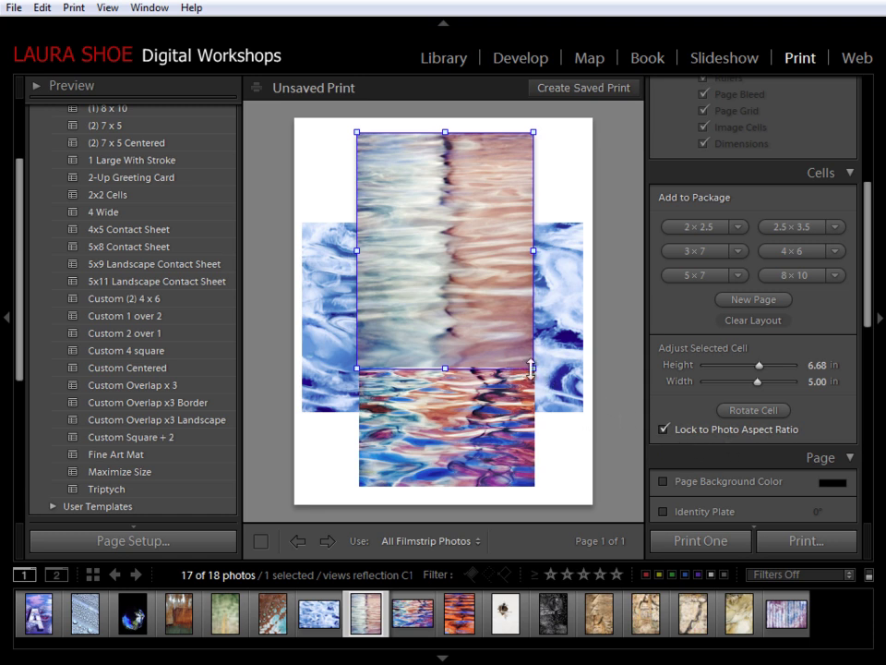
{"action": "left_click_drag", "start_coordinate": [535, 369], "coordinate": [507, 182]}
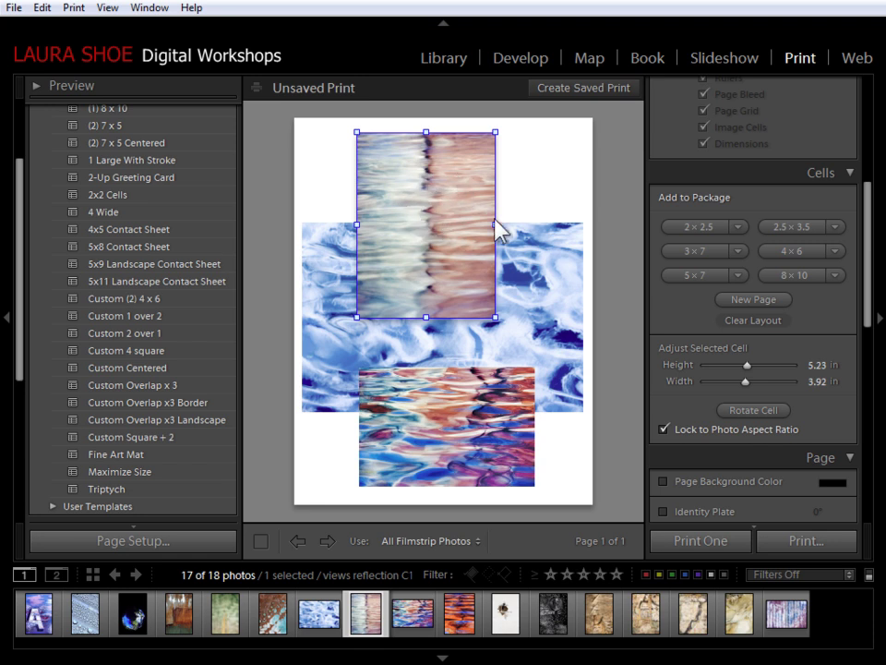
{"action": "left_click", "coordinate": [664, 427]}
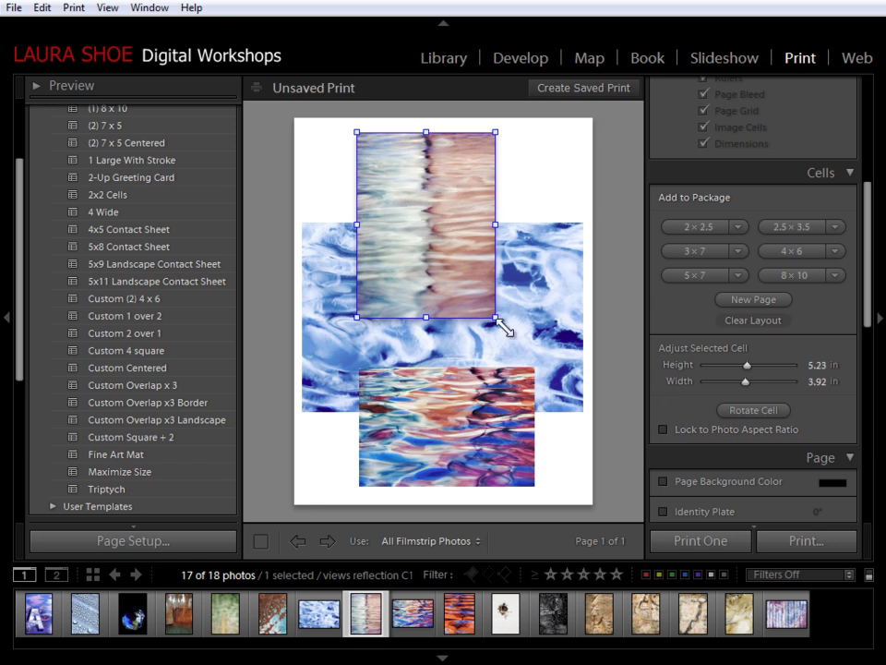
{"action": "left_click_drag", "start_coordinate": [504, 325], "coordinate": [546, 254]}
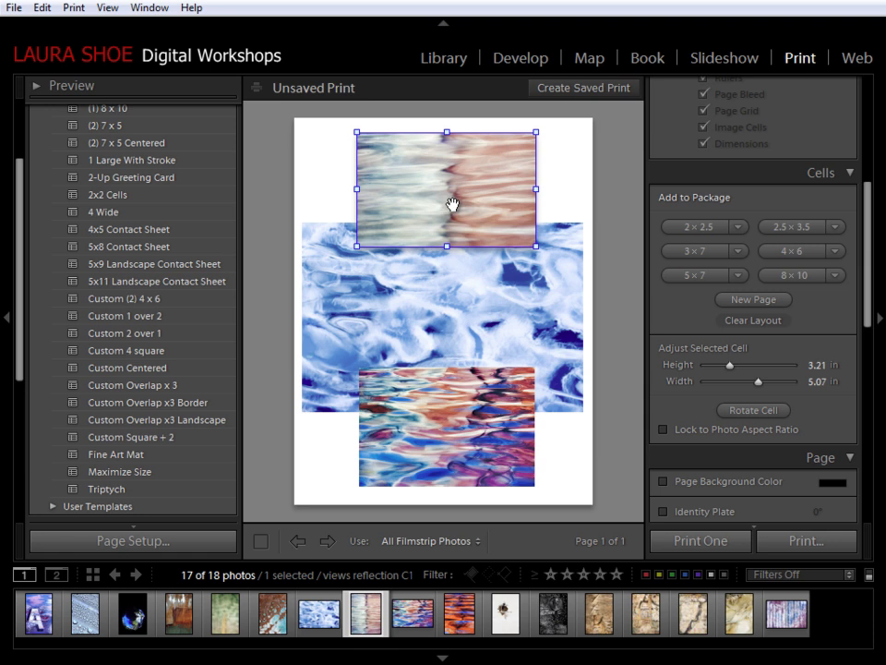
{"action": "mouse_move", "coordinate": [454, 204]}
{"action": "left_mouse_down"}
{"action": "mouse_move", "coordinate": [451, 168]}
{"action": "mouse_move", "coordinate": [451, 182]}
{"action": "left_mouse_up"}
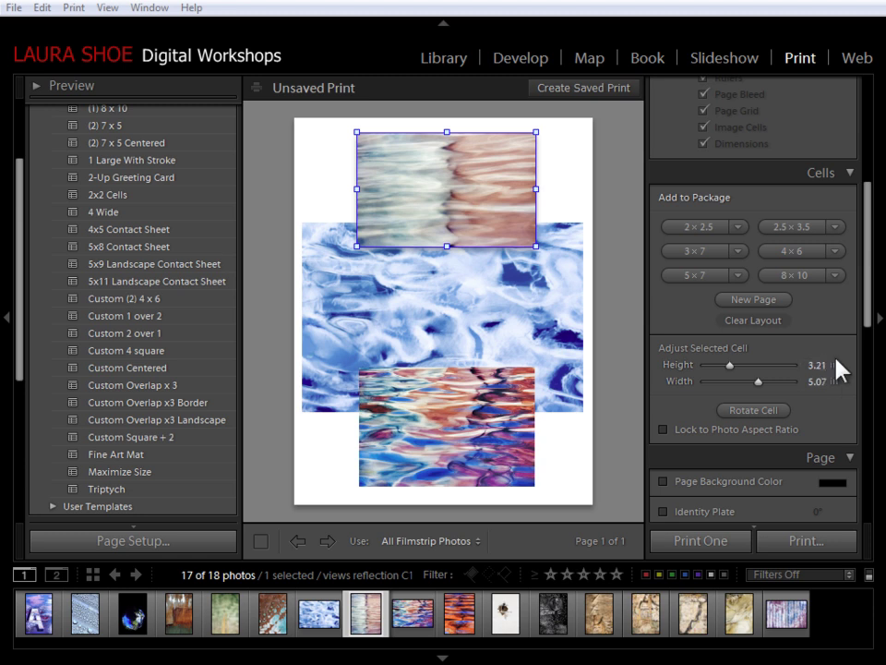
Turn Show Guides on to display rulers, grid and cell size labels.
{"action": "left_click_drag", "start_coordinate": [865, 331], "coordinate": [870, 310]}
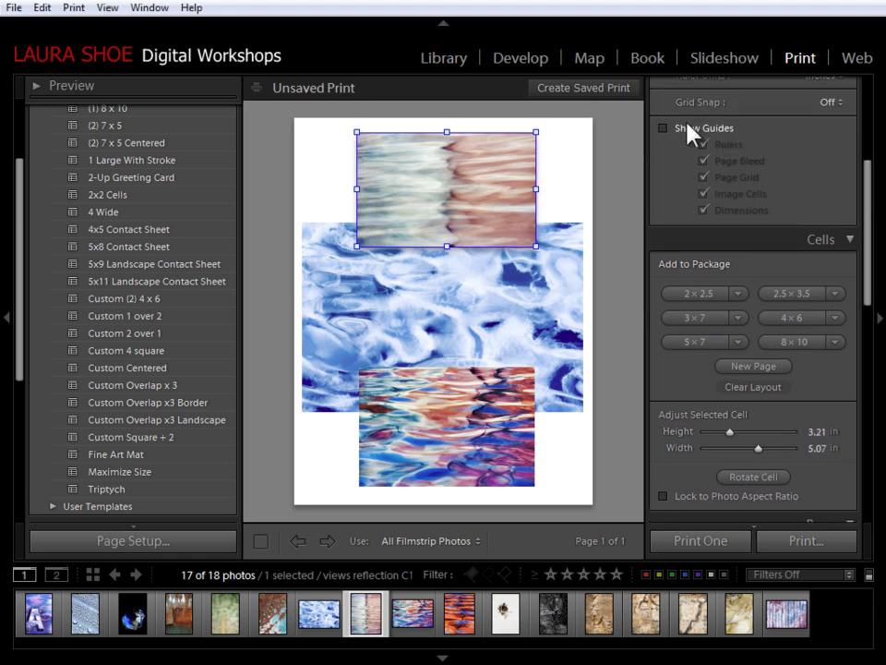
{"action": "left_click", "coordinate": [663, 129]}
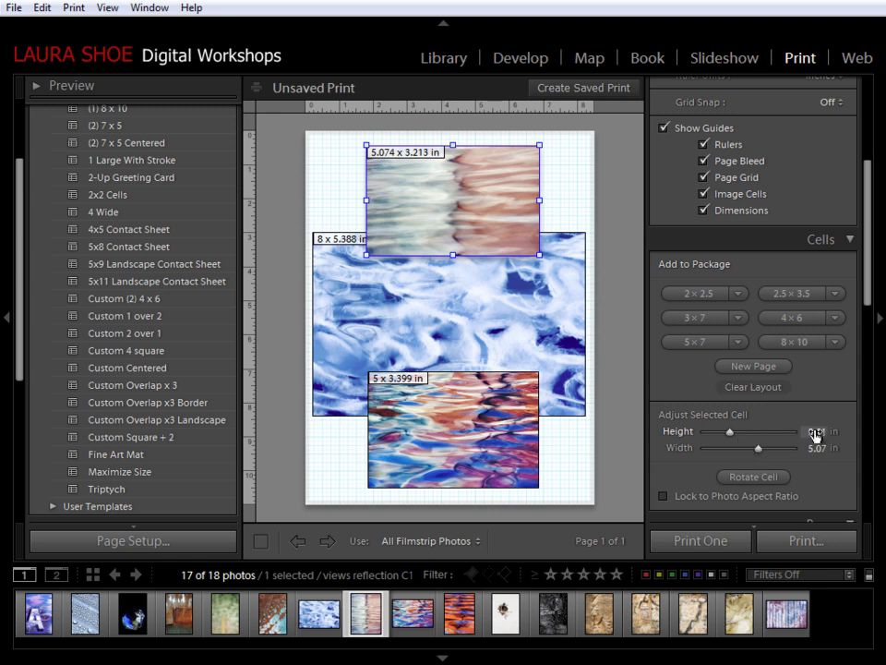
{"action": "scroll", "coordinate": [753, 450], "scroll_direction": "down", "scroll_amount": 2}
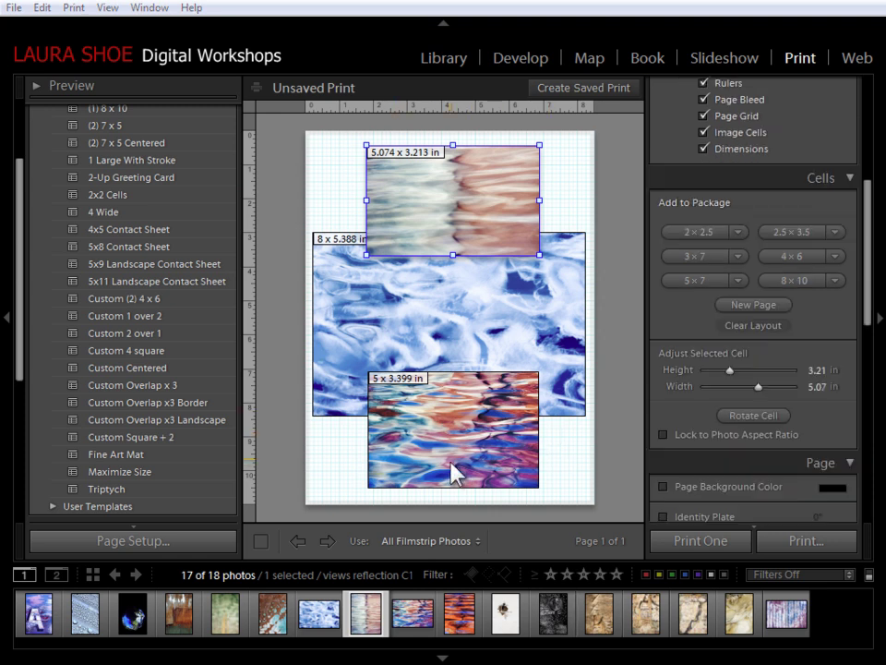
Delete the bottom and top cells, keeping only the 8 x 5.388 in blue photo cell.
{"action": "left_click_drag", "start_coordinate": [463, 621], "coordinate": [474, 379]}
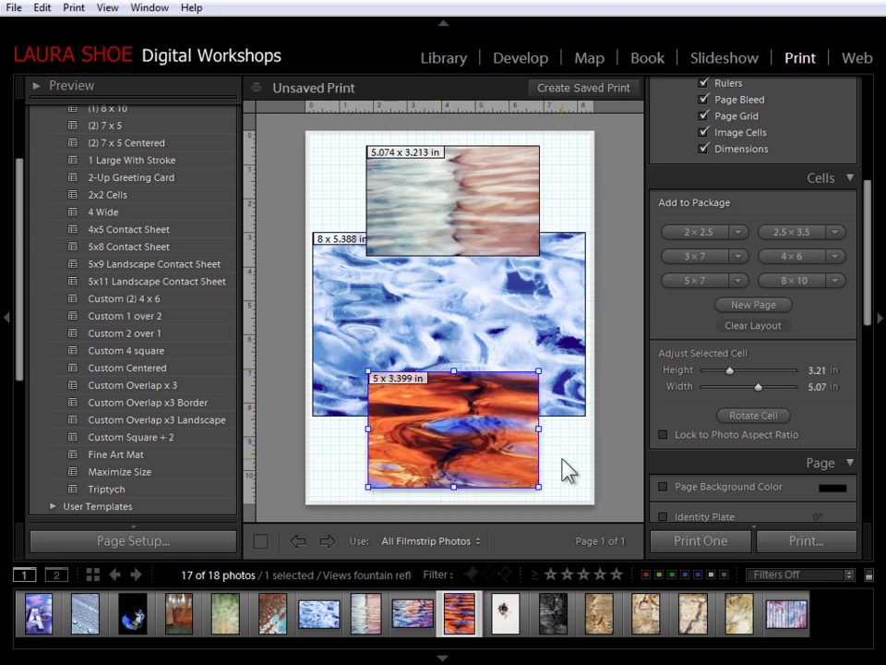
{"action": "left_click_drag", "start_coordinate": [386, 425], "coordinate": [481, 421]}
{"action": "key", "text": "Delete"}
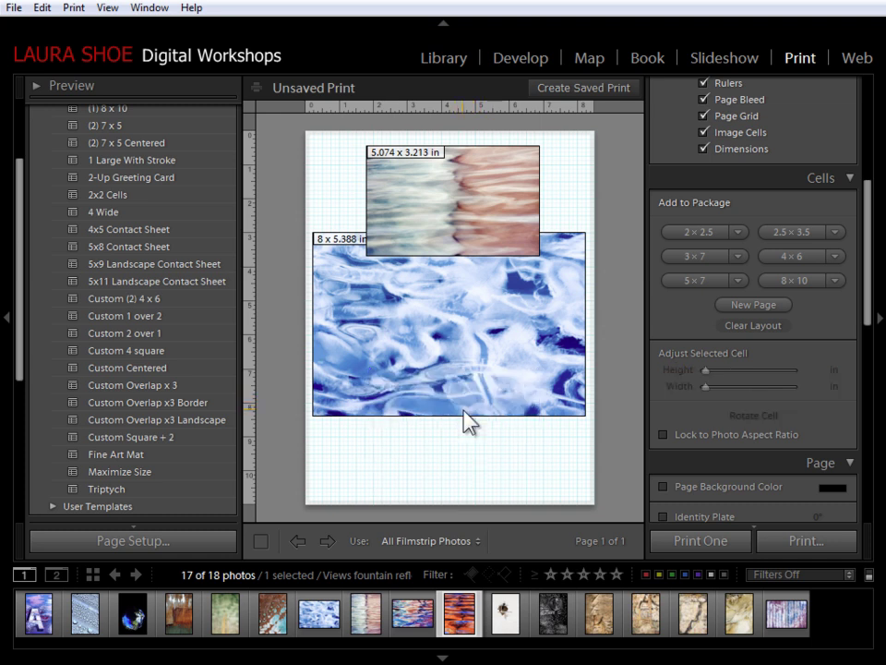
{"action": "right_click", "coordinate": [440, 196]}
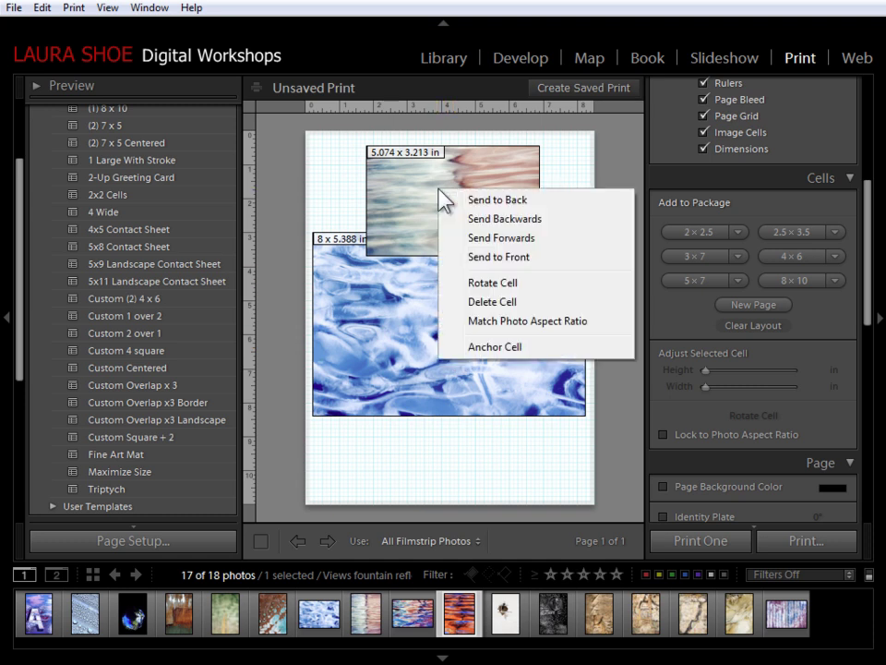
{"action": "left_click", "coordinate": [483, 303]}
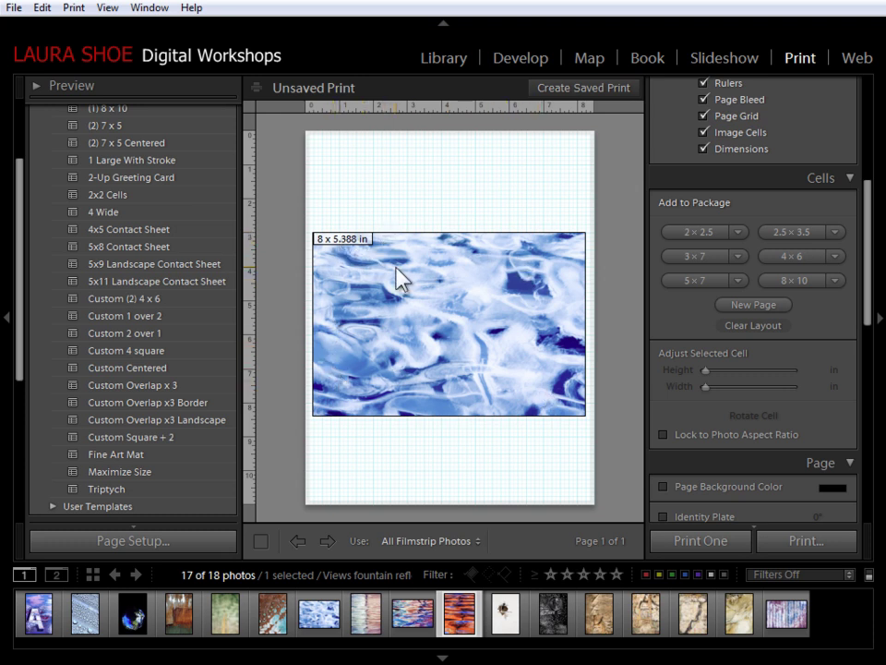
Rotate the blue photo cell to portrait, making it 5.388 x 8 in.
{"action": "left_click", "coordinate": [426, 300]}
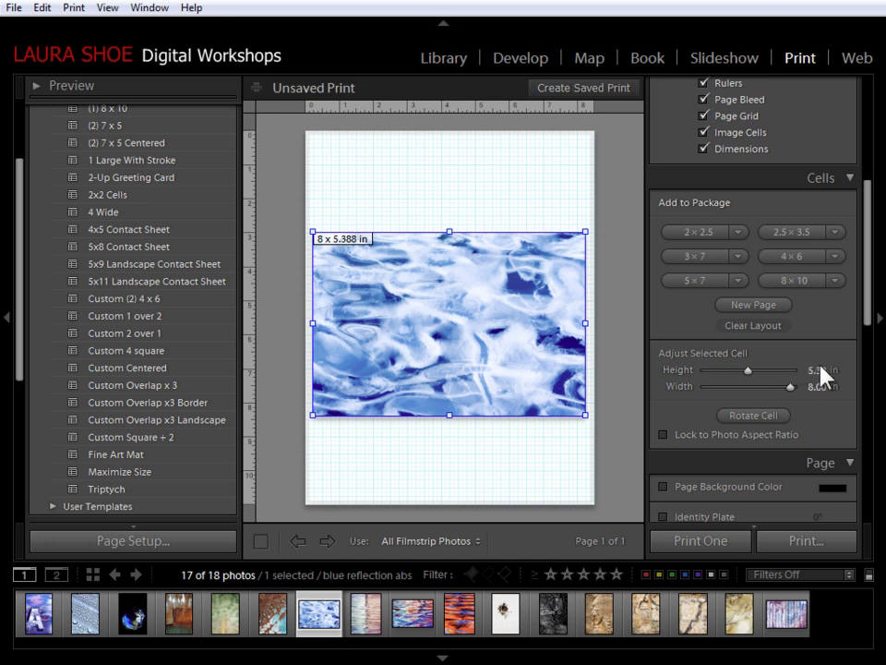
{"action": "right_click", "coordinate": [448, 297]}
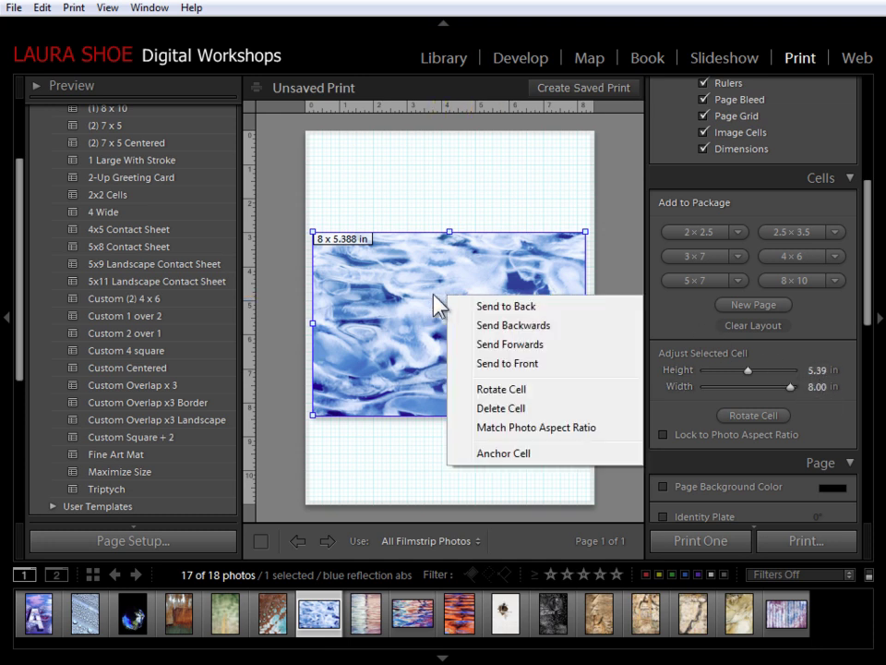
{"action": "left_click", "coordinate": [506, 391]}
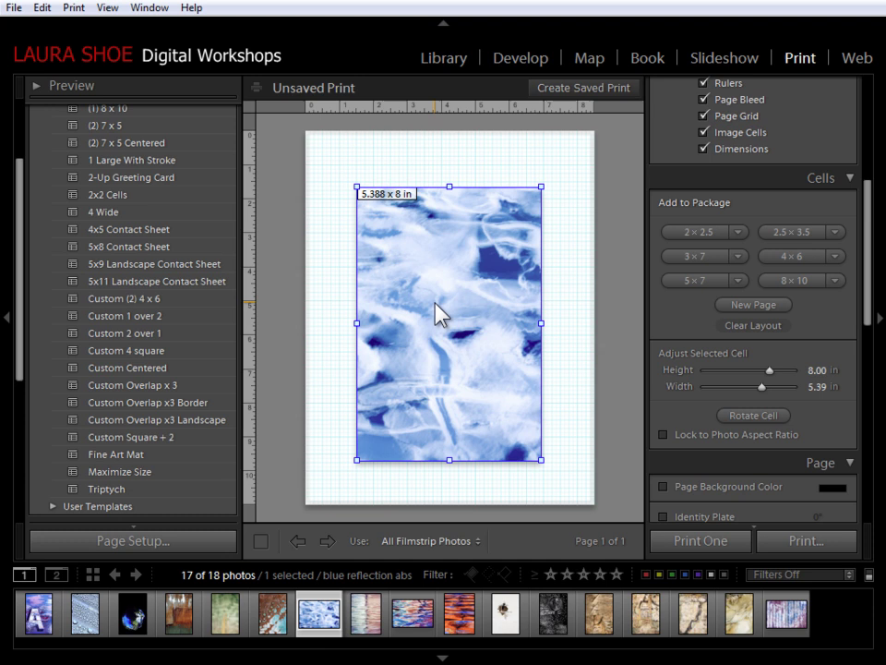
Collapse the left panel, clear every cell from the layout, and turn off the info overlay.
{"action": "left_click", "coordinate": [8, 317]}
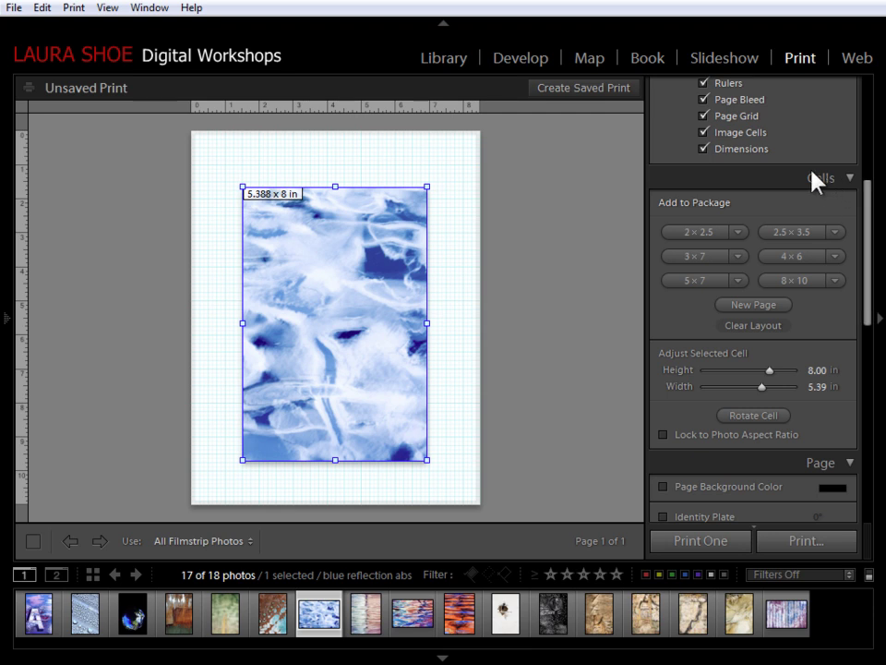
{"action": "left_click", "coordinate": [758, 327]}
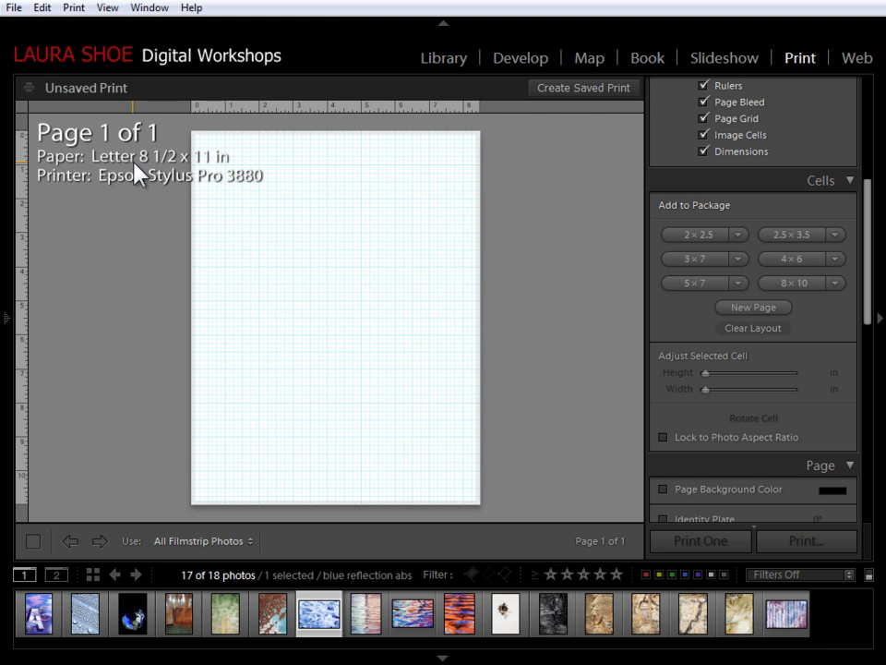
{"action": "key", "text": "i"}
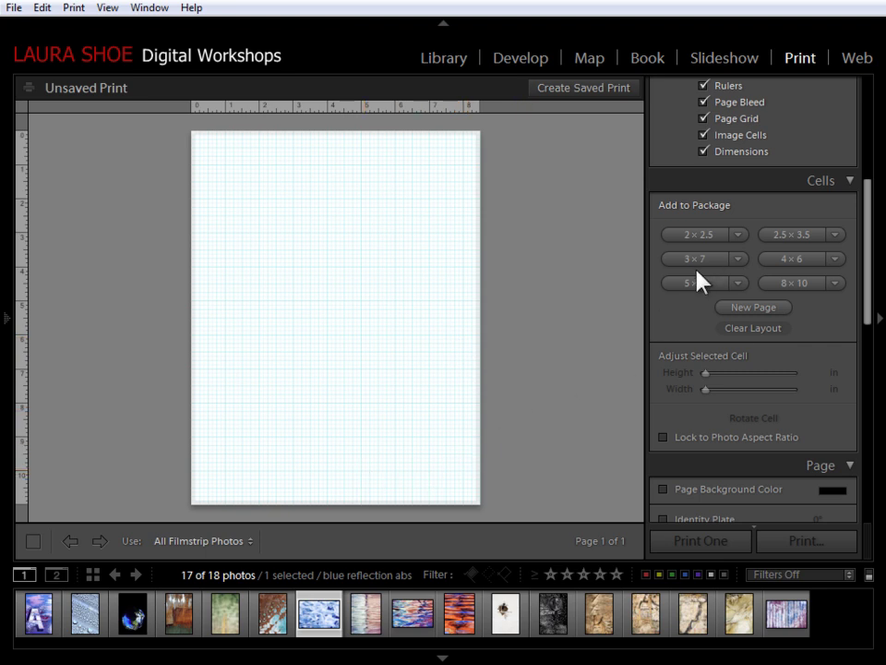
{"action": "left_click", "coordinate": [796, 262]}
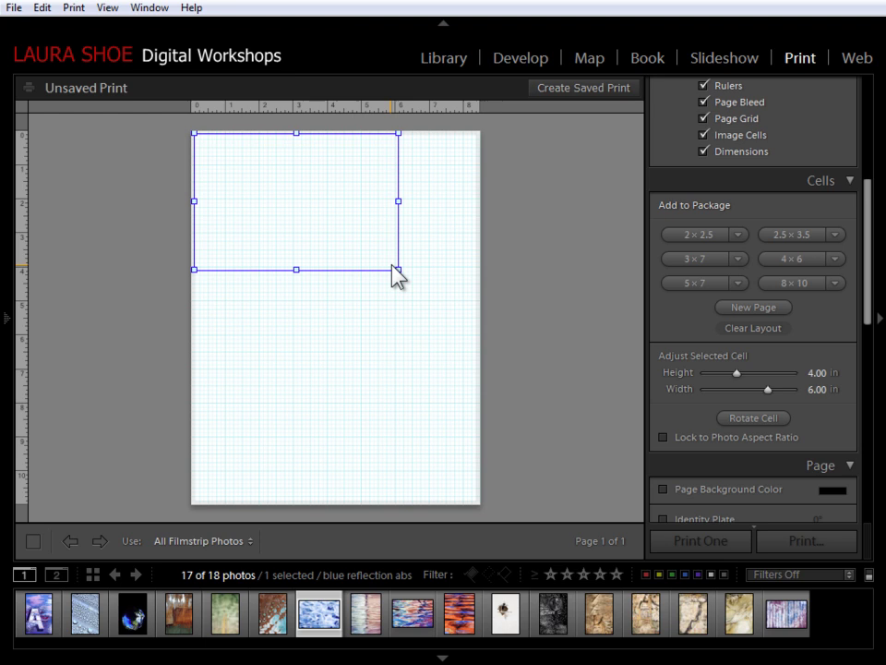
{"action": "left_click_drag", "start_coordinate": [407, 277], "coordinate": [460, 277]}
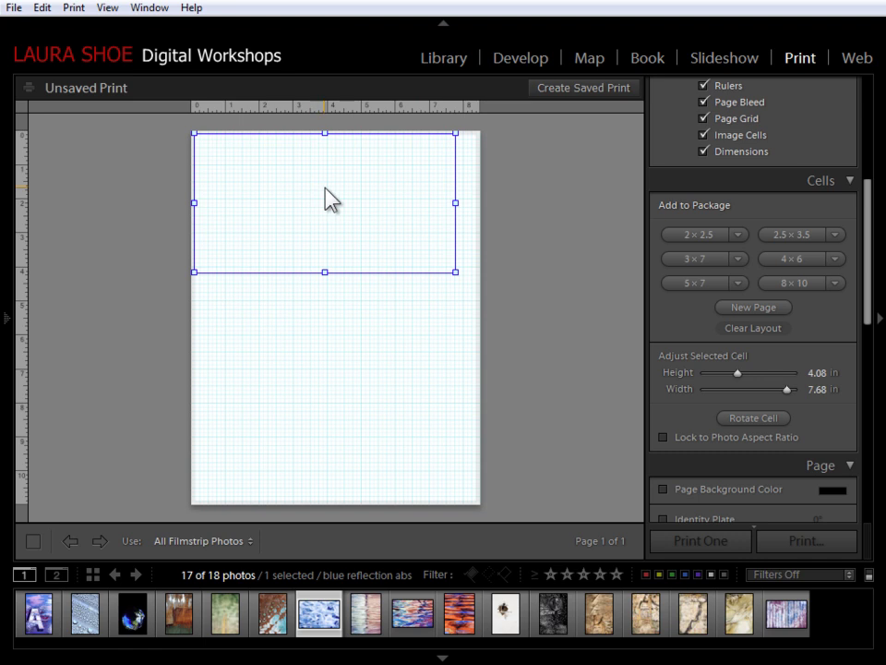
{"action": "left_click_drag", "start_coordinate": [325, 191], "coordinate": [333, 272]}
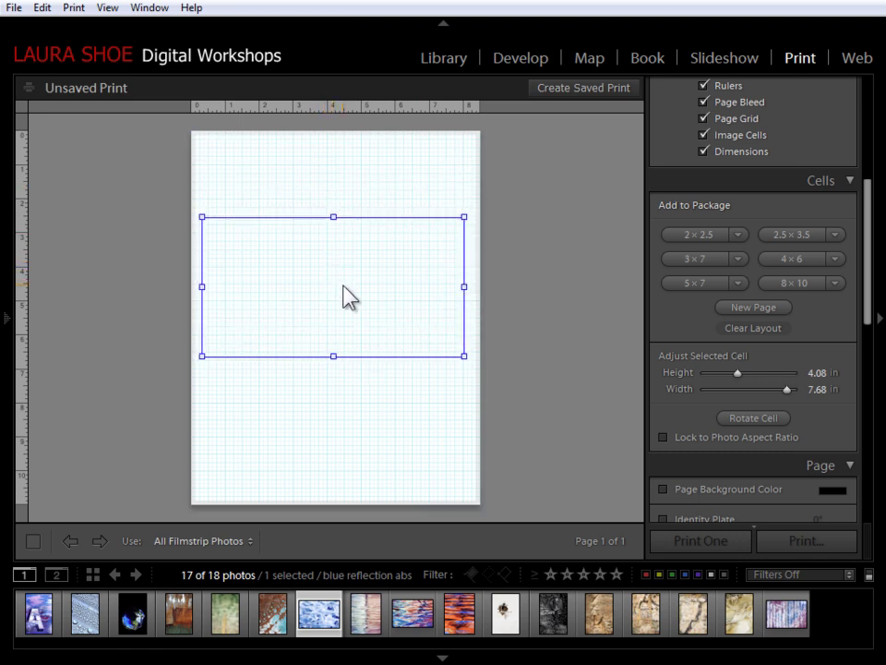
{"action": "key", "text": "Delete"}
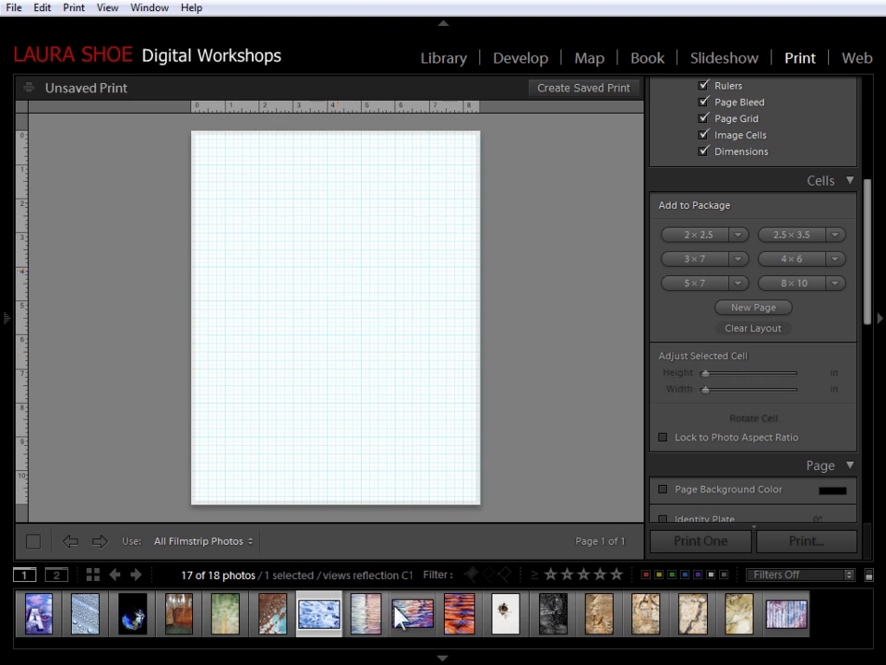
Place the views reflection C1 photo near the top of the page, sized 7.403 x 4.788 in.
{"action": "left_click_drag", "start_coordinate": [417, 624], "coordinate": [407, 578]}
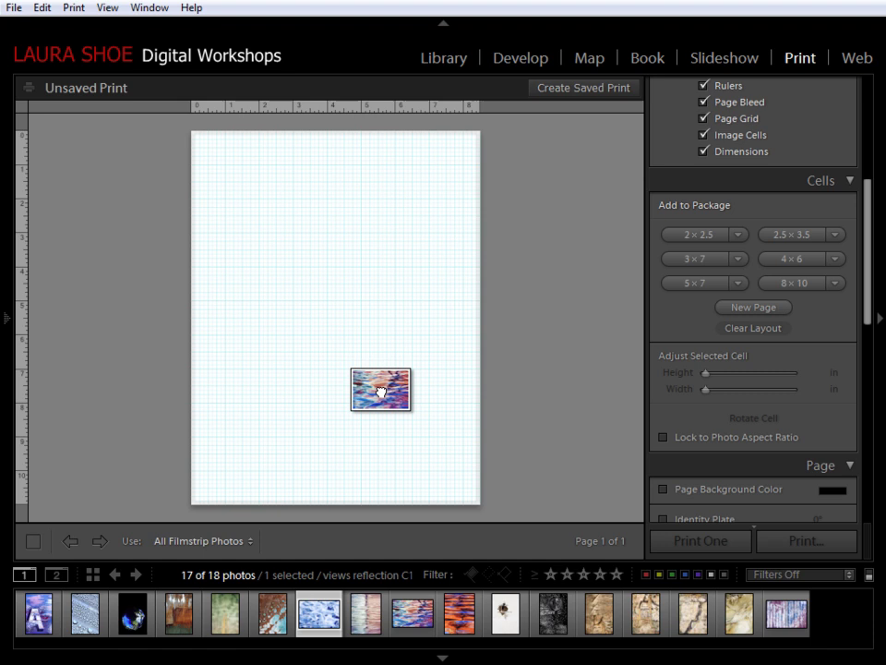
{"action": "left_click_drag", "start_coordinate": [380, 391], "coordinate": [307, 309]}
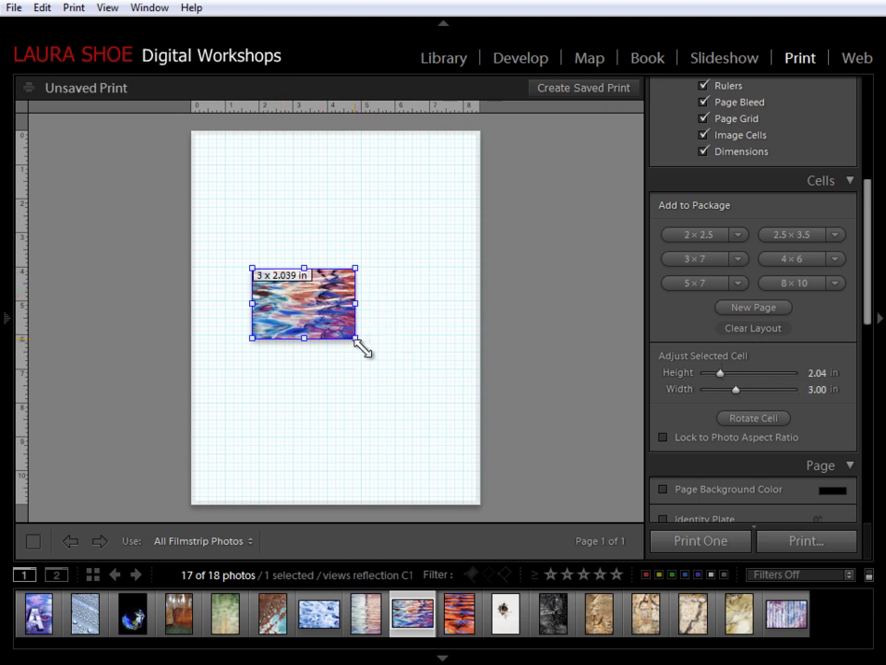
{"action": "left_click_drag", "start_coordinate": [362, 350], "coordinate": [469, 410]}
{"action": "left_click_drag", "start_coordinate": [357, 341], "coordinate": [317, 263]}
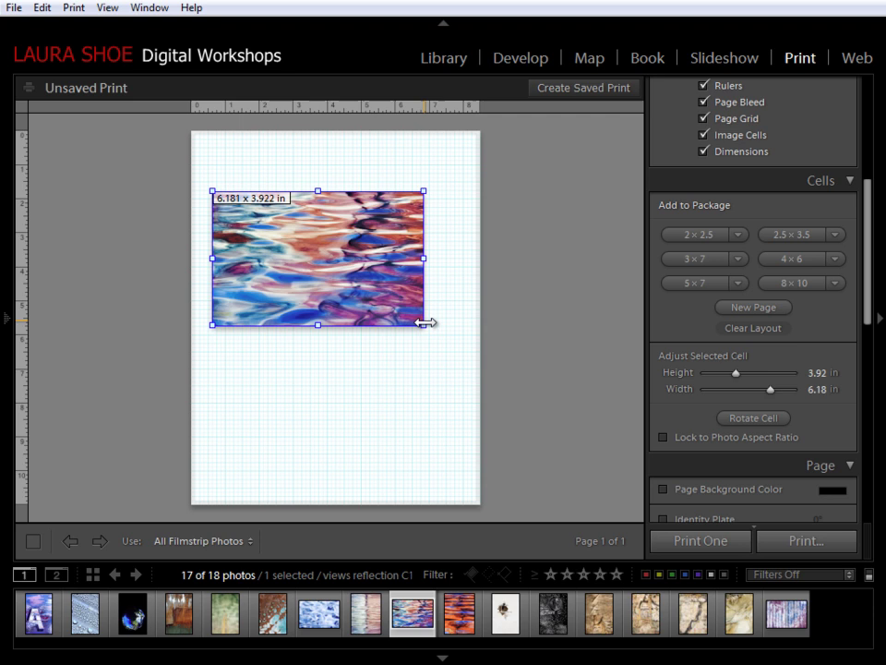
{"action": "left_click_drag", "start_coordinate": [425, 322], "coordinate": [466, 355]}
{"action": "mouse_move", "coordinate": [346, 304]}
{"action": "left_mouse_down"}
{"action": "mouse_move", "coordinate": [344, 311]}
{"action": "mouse_move", "coordinate": [339, 302]}
{"action": "left_mouse_up"}
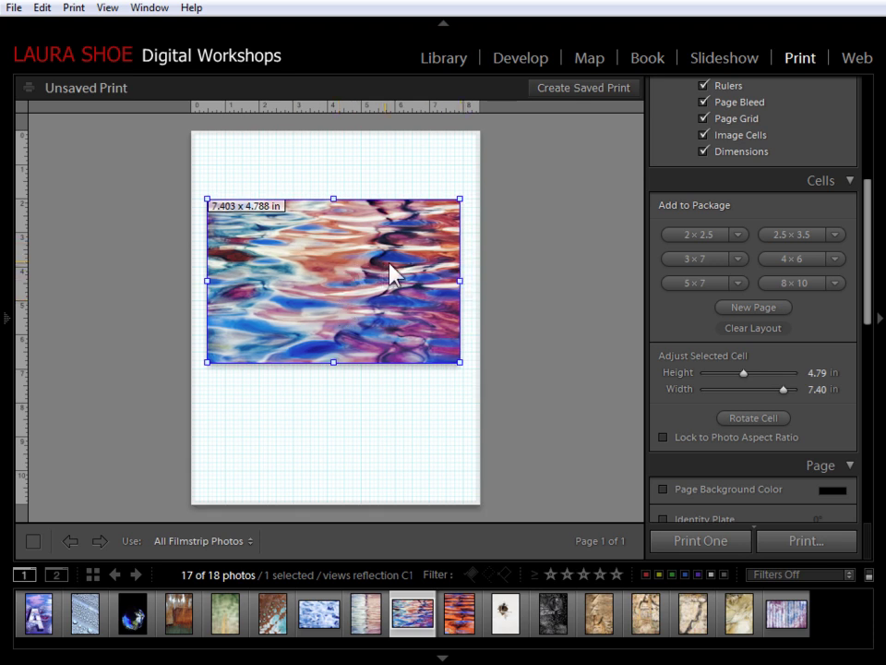
Set Grid Snap to Grid, snap the large cell into place, and keep ruler units in inches.
{"action": "scroll", "coordinate": [871, 319], "scroll_direction": "up", "scroll_amount": 3}
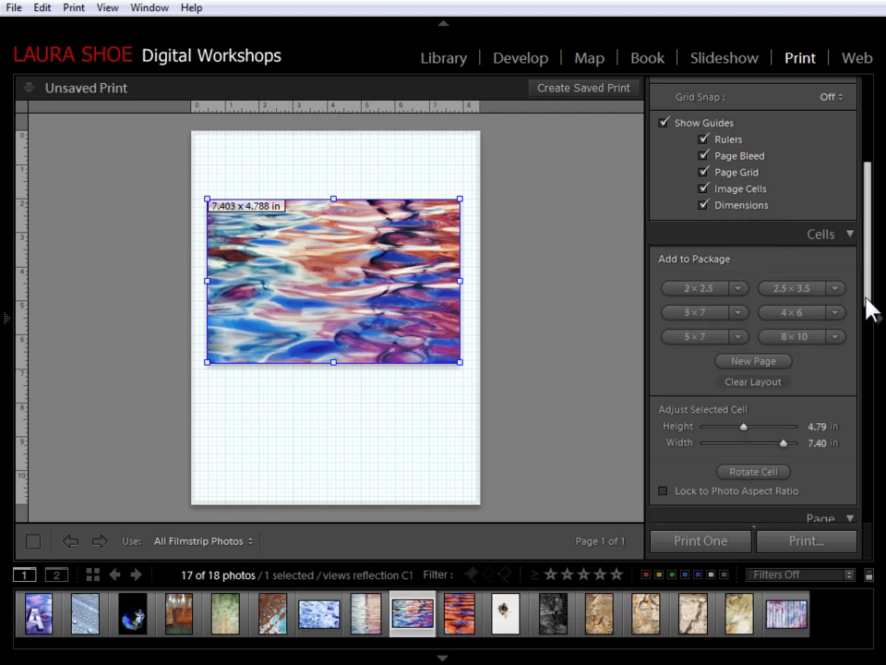
{"action": "scroll", "coordinate": [868, 294], "scroll_direction": "up", "scroll_amount": 1}
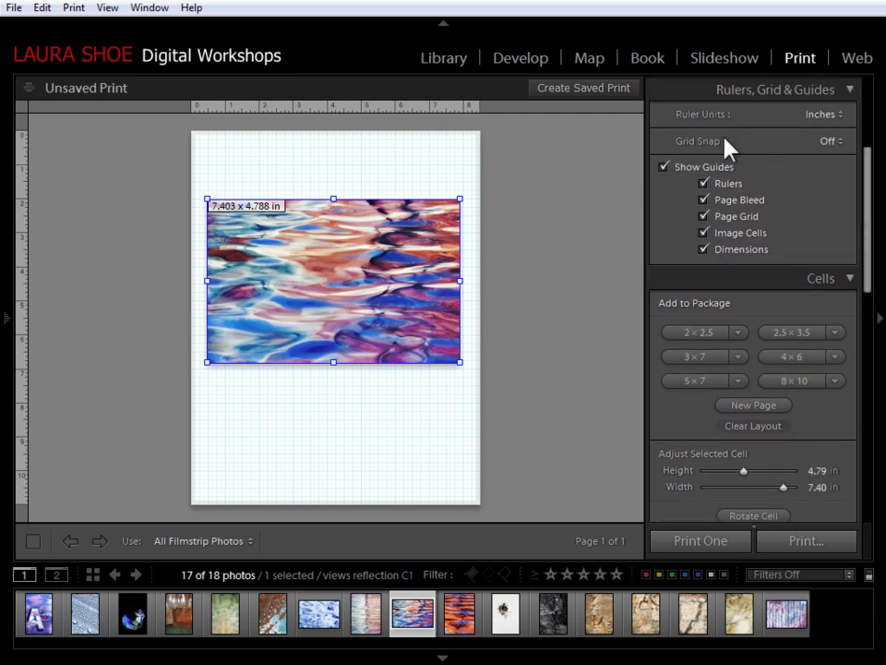
{"action": "left_click", "coordinate": [839, 141]}
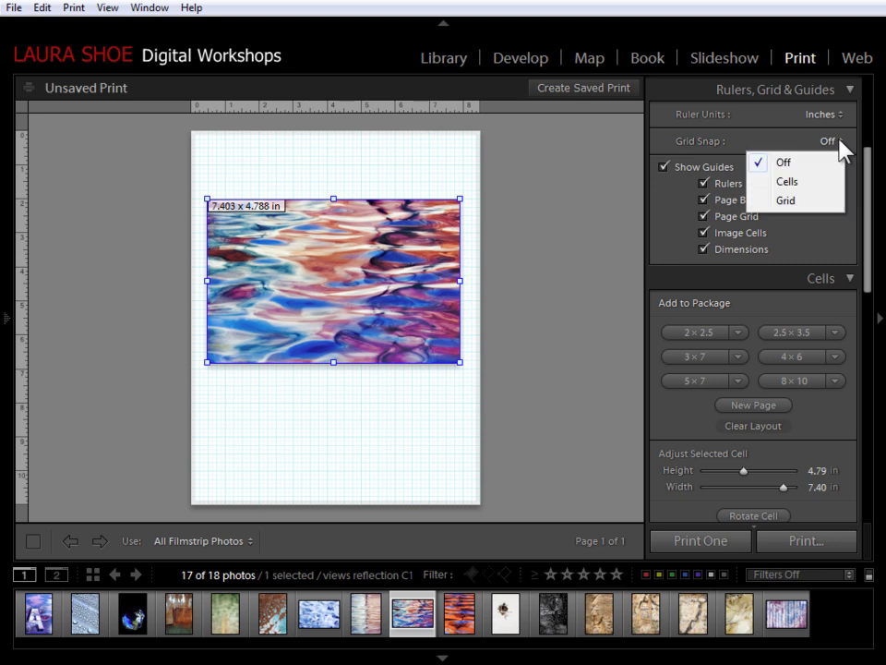
{"action": "left_click", "coordinate": [788, 201]}
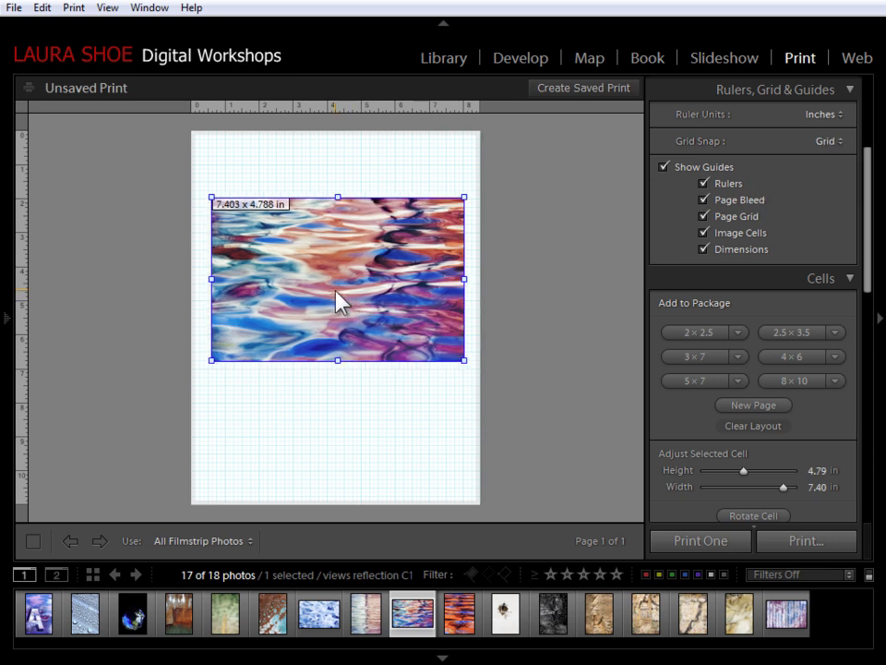
{"action": "left_click_drag", "start_coordinate": [330, 293], "coordinate": [335, 294]}
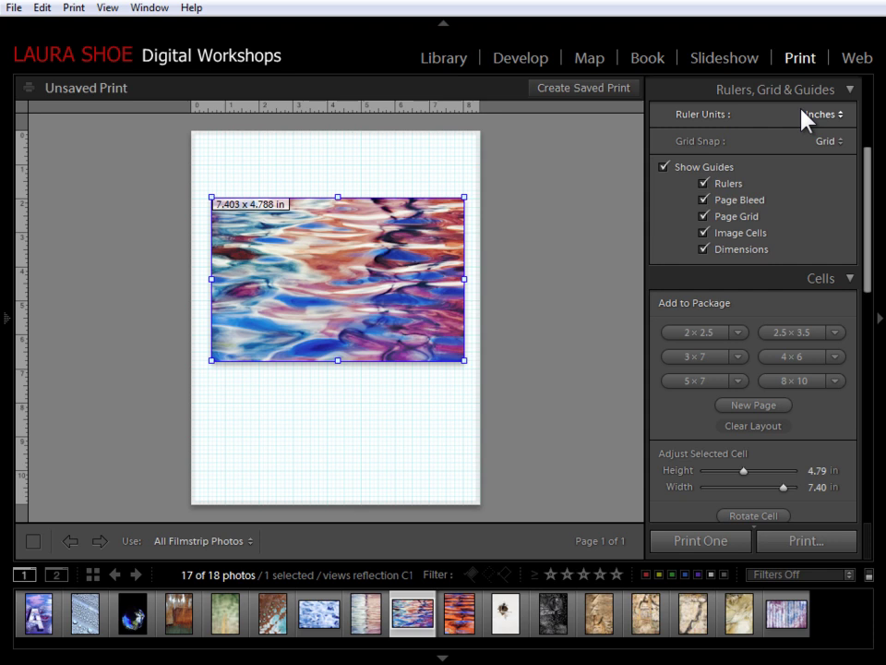
{"action": "left_click", "coordinate": [831, 115]}
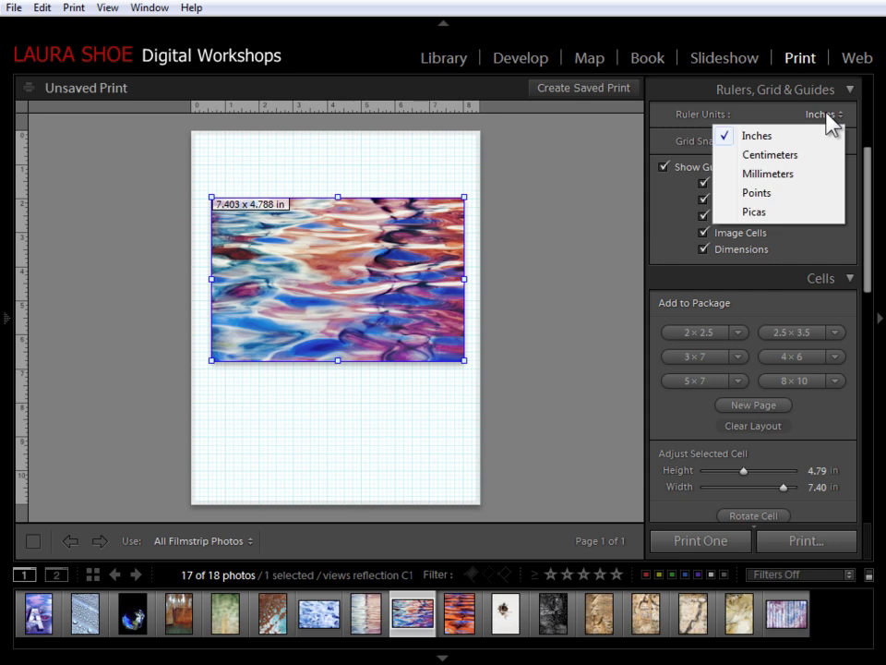
{"action": "left_click", "coordinate": [779, 118]}
Turn grid snapping off and Ctrl-drag to shift the water photo within its cell.
{"action": "left_click", "coordinate": [552, 279]}
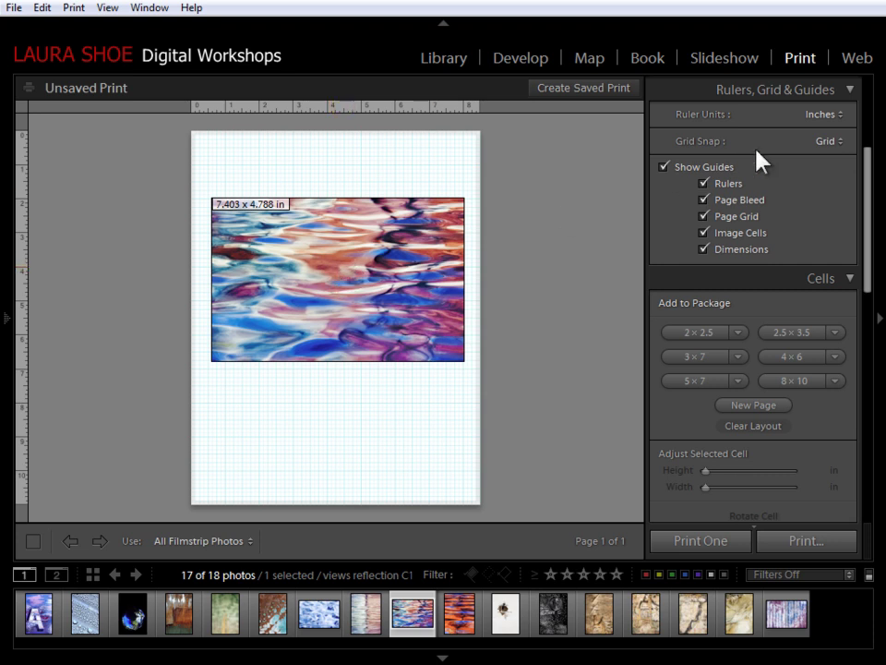
{"action": "left_click", "coordinate": [830, 142]}
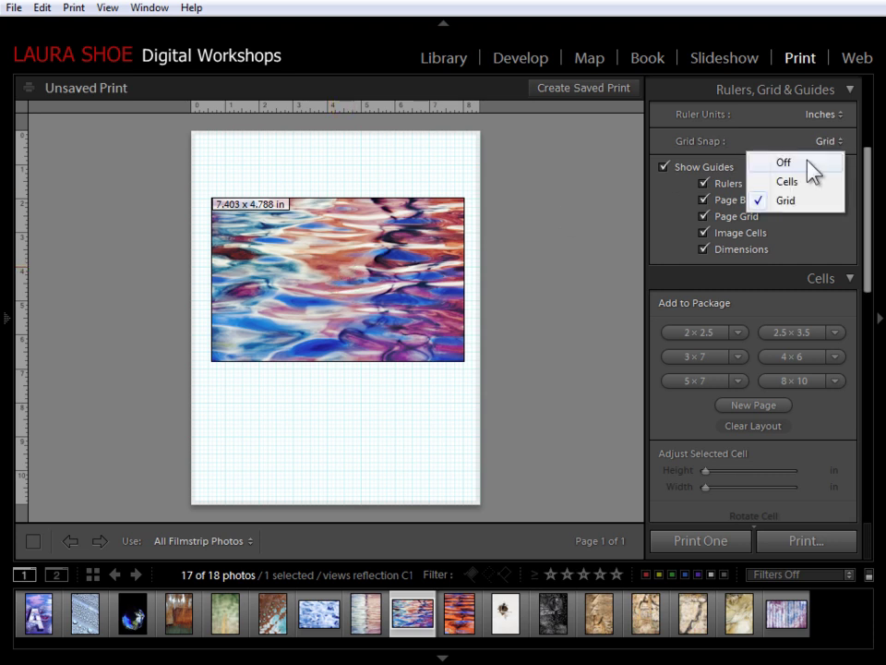
{"action": "left_click", "coordinate": [809, 162]}
{"action": "left_click", "coordinate": [321, 285]}
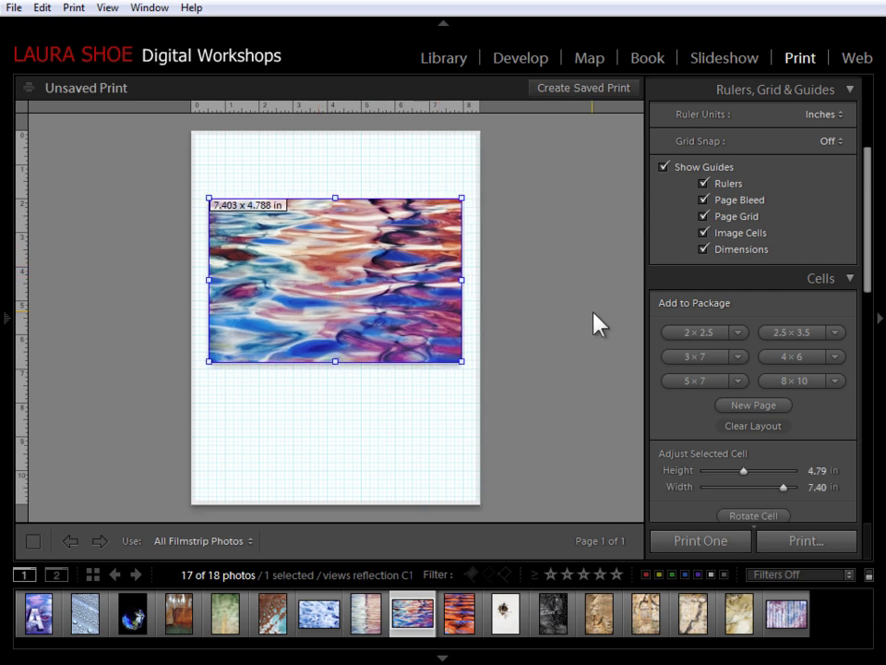
{"action": "mouse_move", "coordinate": [335, 272]}
{"action": "left_mouse_down"}
{"action": "mouse_move", "coordinate": [317, 271]}
{"action": "mouse_move", "coordinate": [316, 293]}
{"action": "mouse_move", "coordinate": [327, 244]}
{"action": "mouse_move", "coordinate": [331, 289]}
{"action": "mouse_move", "coordinate": [332, 265]}
{"action": "left_mouse_up"}
Try Match Photo Aspect Ratio on the large cell, then undo it.
{"action": "right_click", "coordinate": [326, 270]}
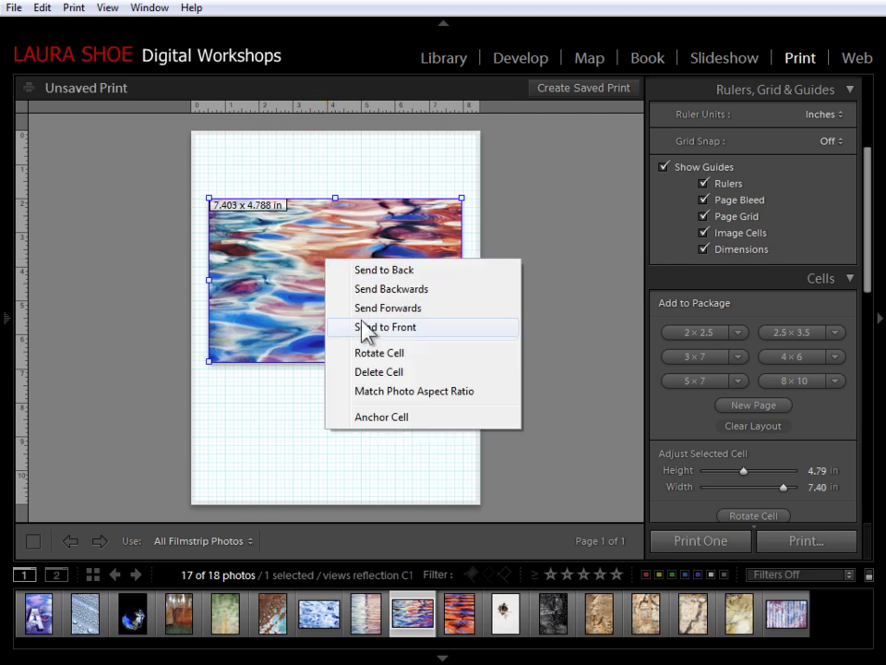
{"action": "left_click", "coordinate": [383, 397]}
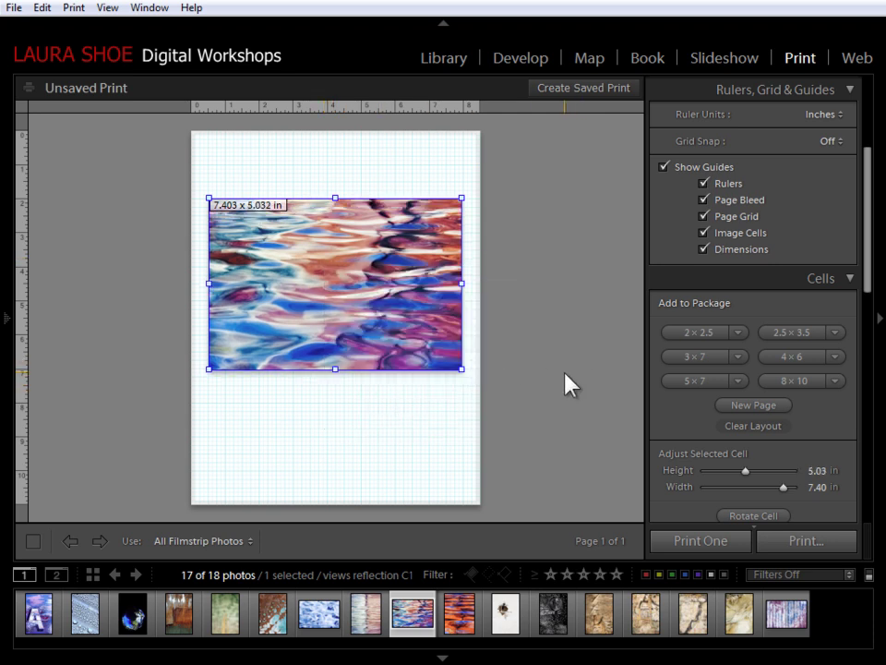
{"action": "key", "text": "ctrl+z"}
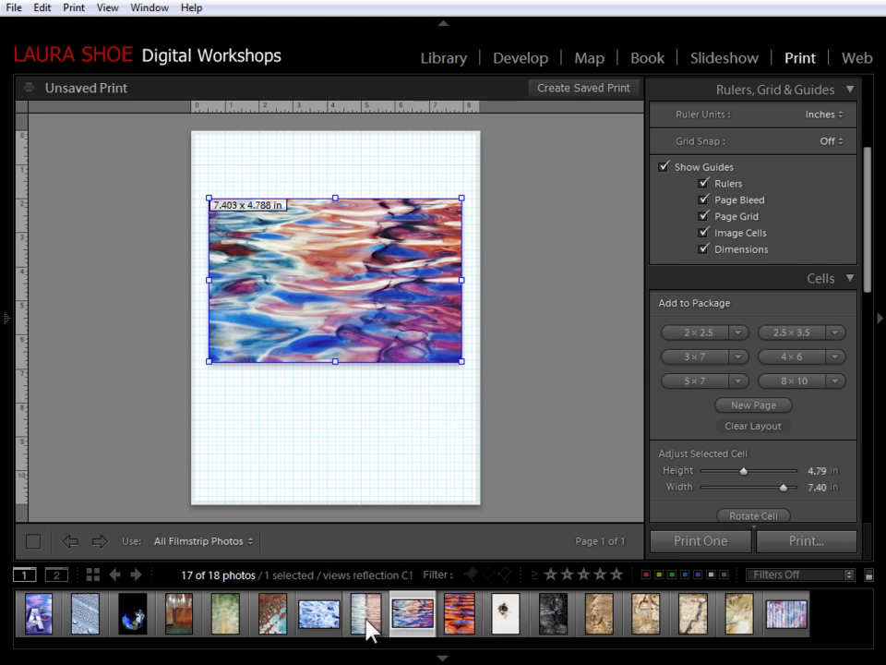
Add the streaky reflection photo below the large cell, snap-align it to cells, and Alt-drag a duplicate to the right.
{"action": "left_click_drag", "start_coordinate": [370, 623], "coordinate": [247, 430]}
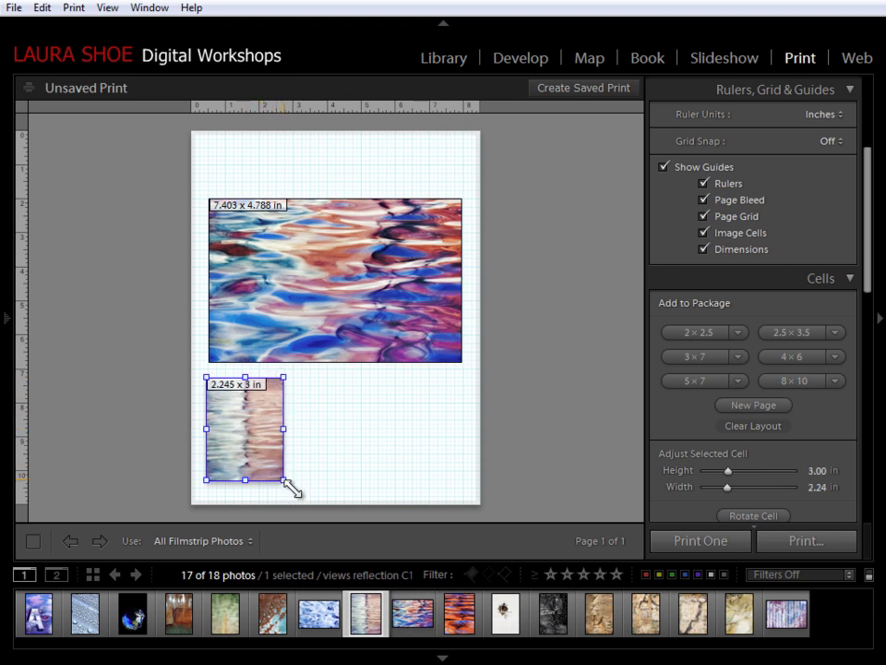
{"action": "left_click_drag", "start_coordinate": [285, 481], "coordinate": [331, 493]}
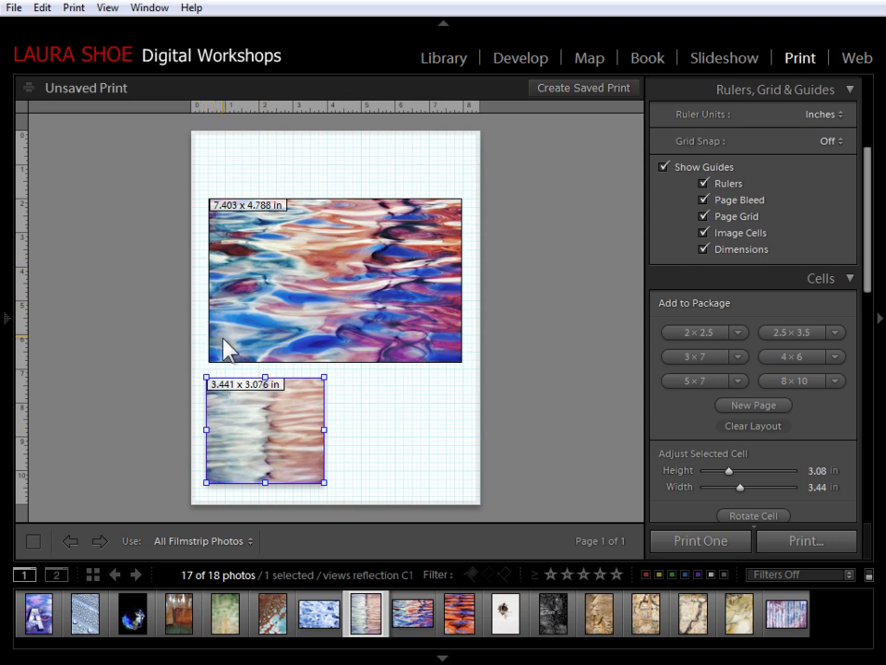
{"action": "left_click", "coordinate": [829, 142]}
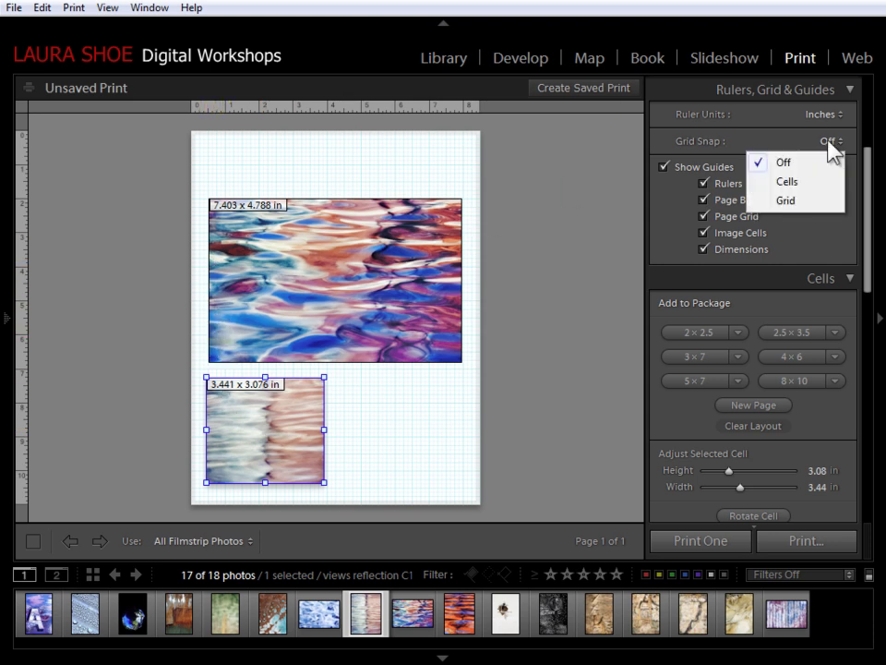
{"action": "left_click", "coordinate": [805, 182]}
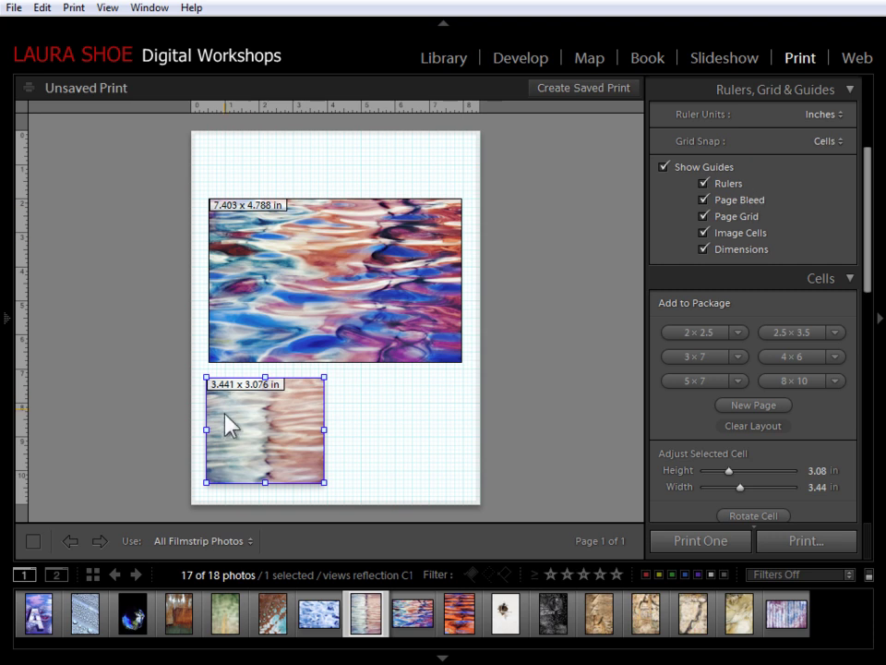
{"action": "mouse_move", "coordinate": [244, 445]}
{"action": "left_mouse_down"}
{"action": "mouse_move", "coordinate": [263, 445]}
{"action": "mouse_move", "coordinate": [248, 446]}
{"action": "left_mouse_up"}
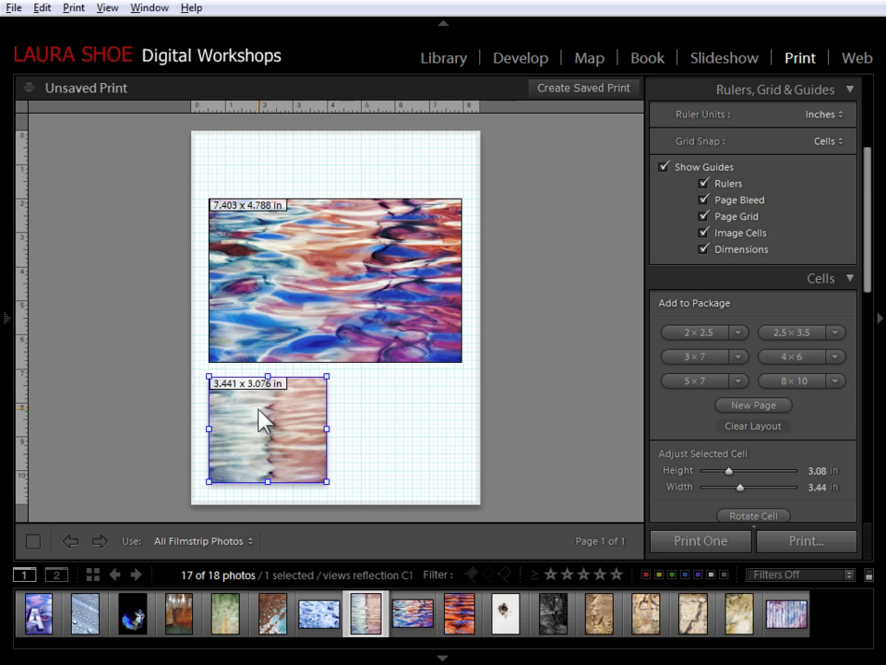
{"action": "left_click_drag", "start_coordinate": [260, 428], "coordinate": [410, 431]}
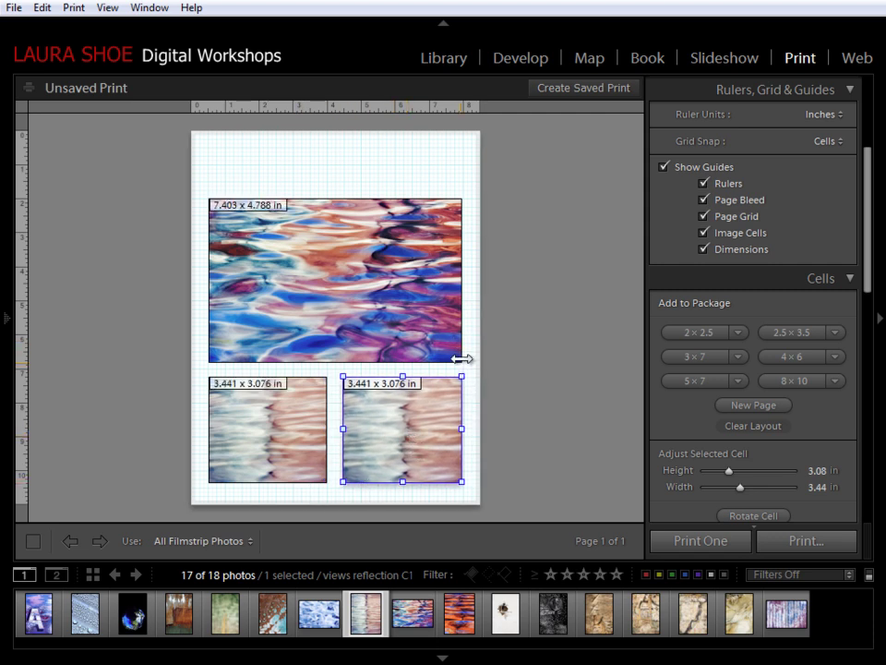
Hide guides and swap the lower-right cell's photo for the blue reflection abstract, adjusting its framing.
{"action": "left_click", "coordinate": [534, 427]}
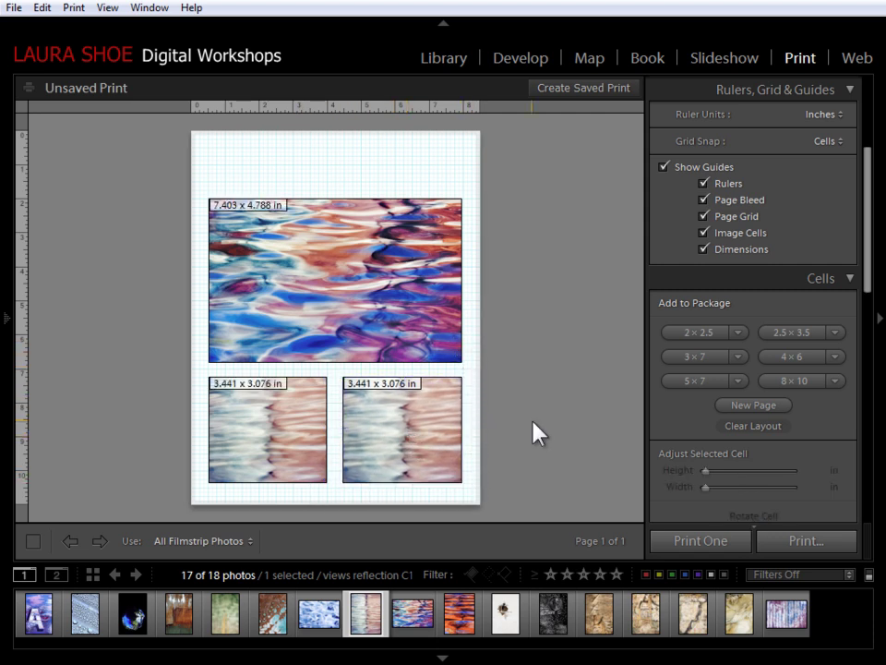
{"action": "left_click", "coordinate": [681, 170]}
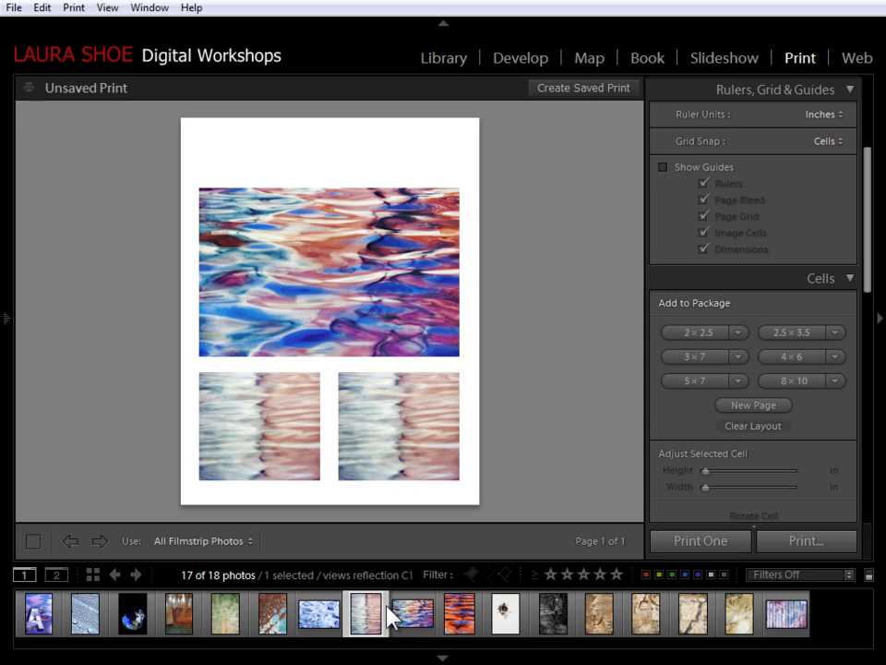
{"action": "left_click_drag", "start_coordinate": [323, 618], "coordinate": [402, 450]}
{"action": "left_click", "coordinate": [385, 420]}
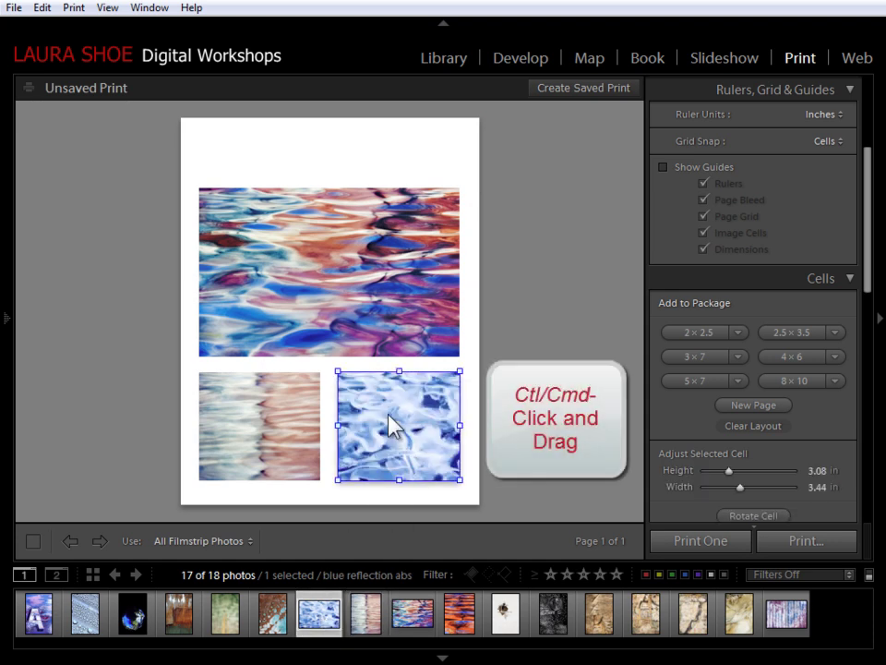
{"action": "left_click_drag", "start_coordinate": [385, 421], "coordinate": [388, 420]}
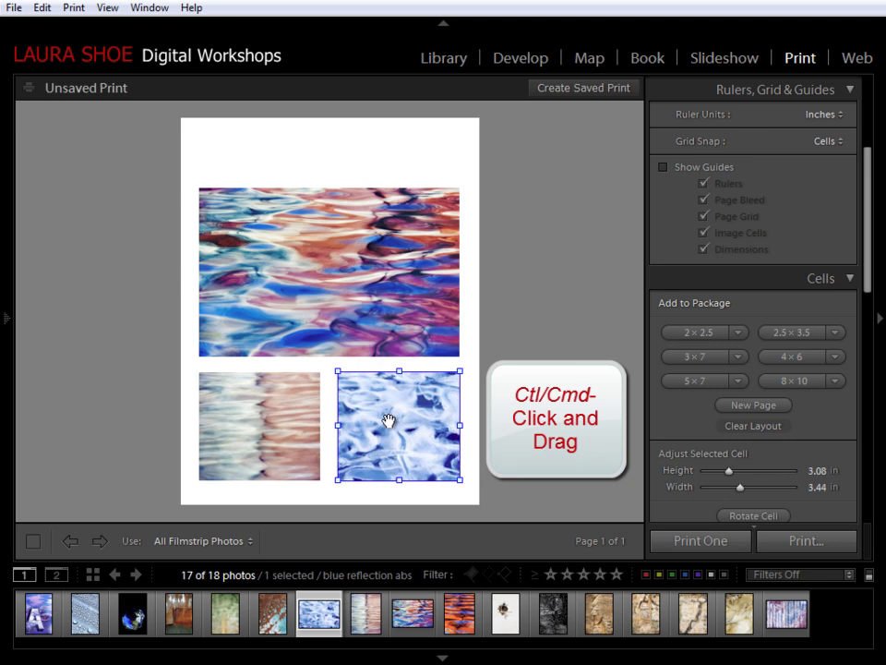
{"action": "left_click", "coordinate": [591, 334]}
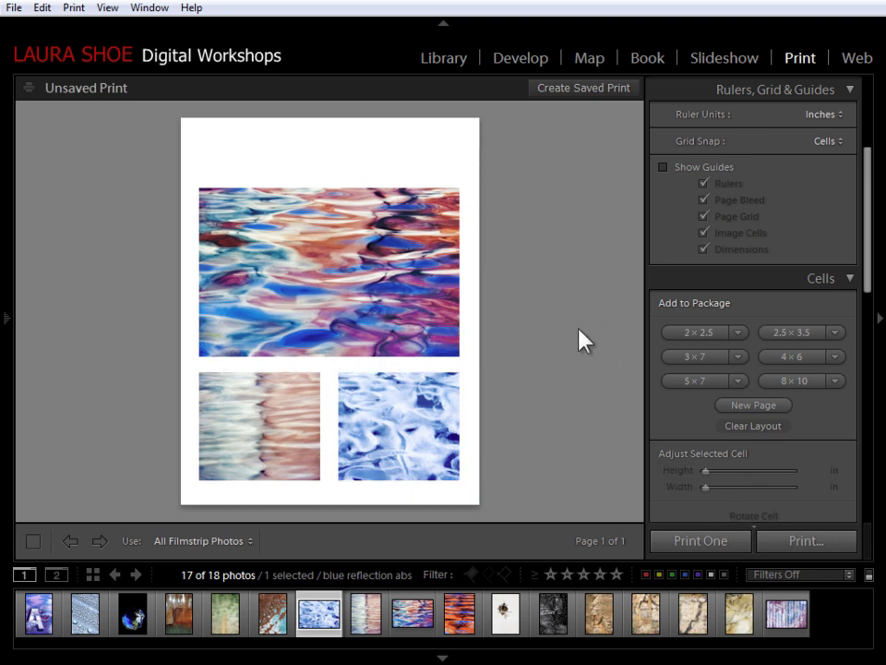
Give all three photos a light grey inner stroke 5.2 pt wide.
{"action": "left_click_drag", "start_coordinate": [866, 273], "coordinate": [869, 226]}
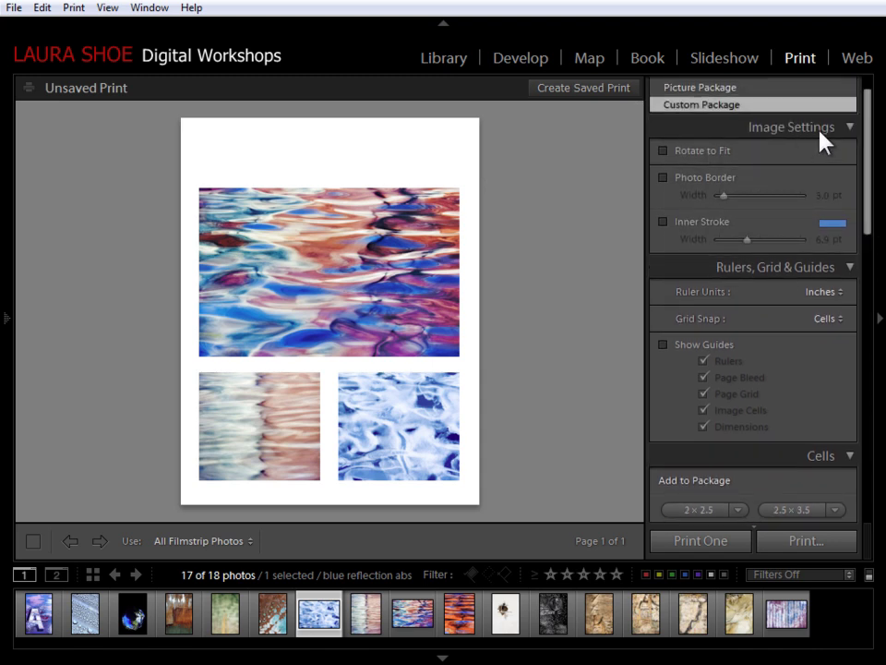
{"action": "left_click", "coordinate": [663, 223]}
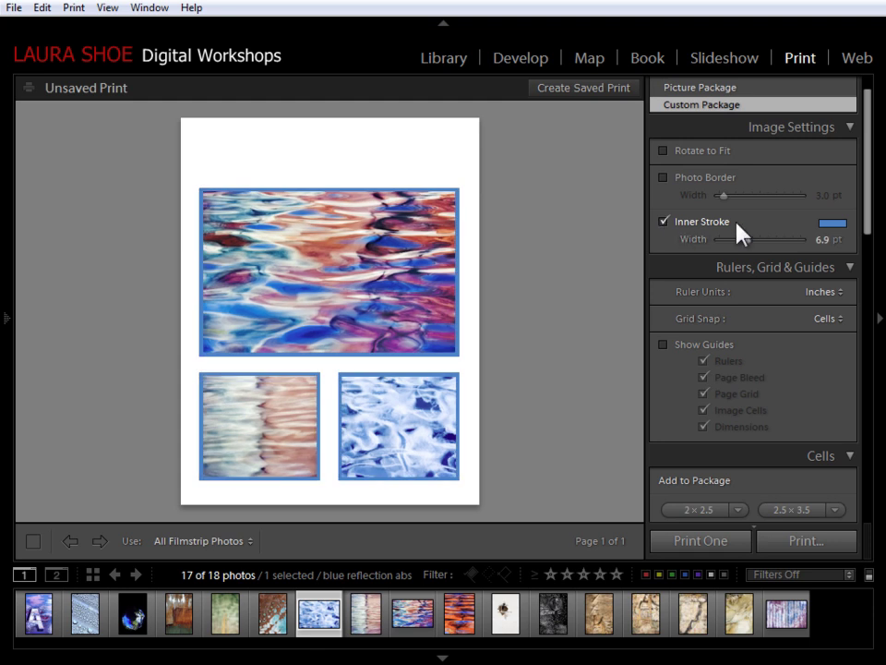
{"action": "left_click", "coordinate": [834, 224]}
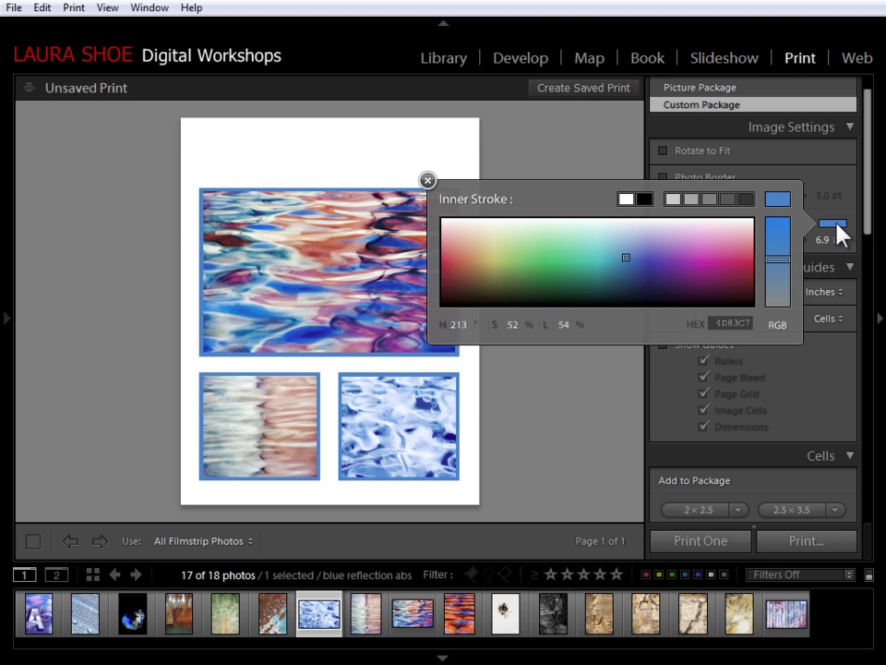
{"action": "left_click", "coordinate": [673, 200]}
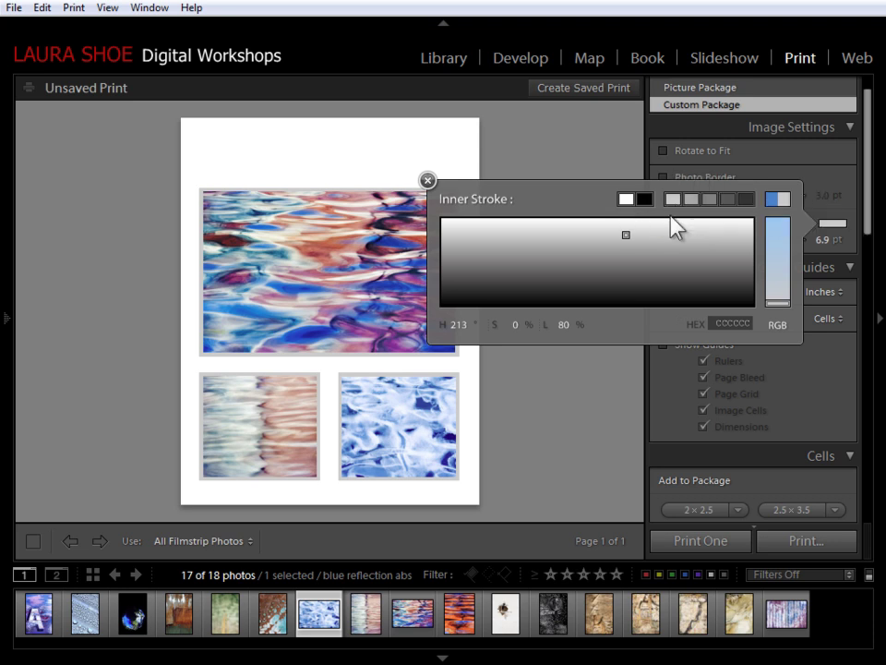
{"action": "left_click", "coordinate": [627, 235]}
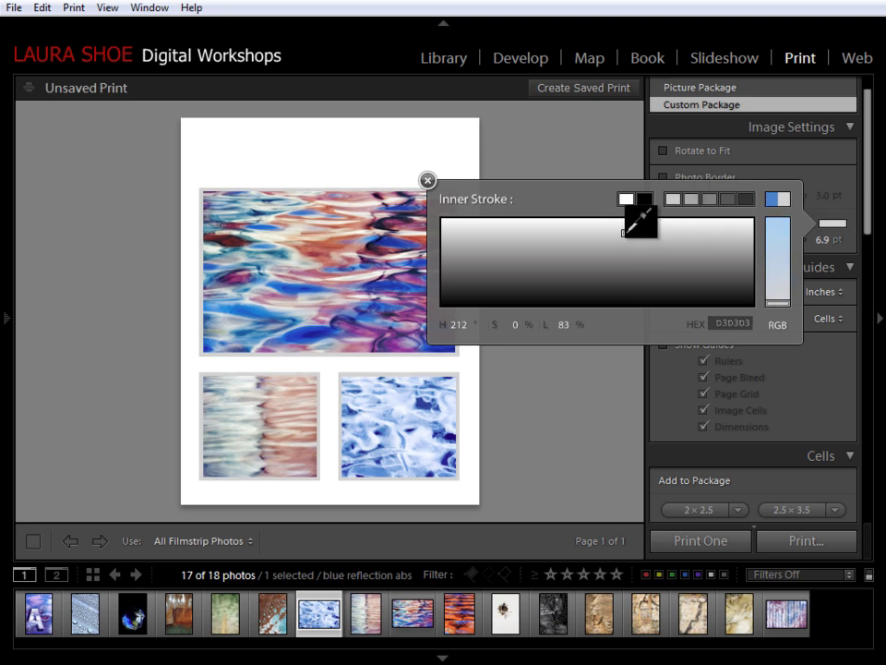
{"action": "left_click_drag", "start_coordinate": [627, 235], "coordinate": [627, 230]}
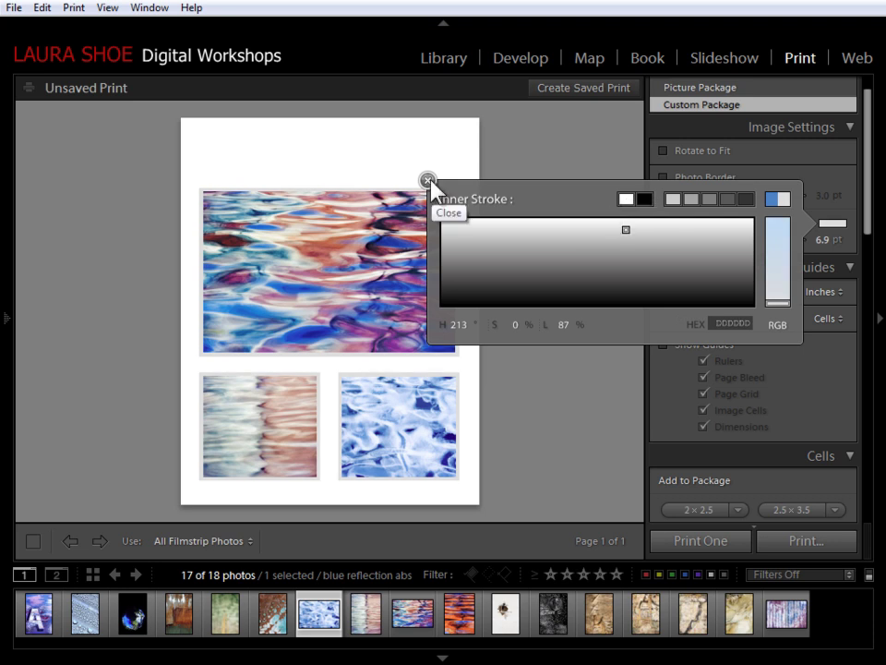
{"action": "left_click", "coordinate": [428, 180]}
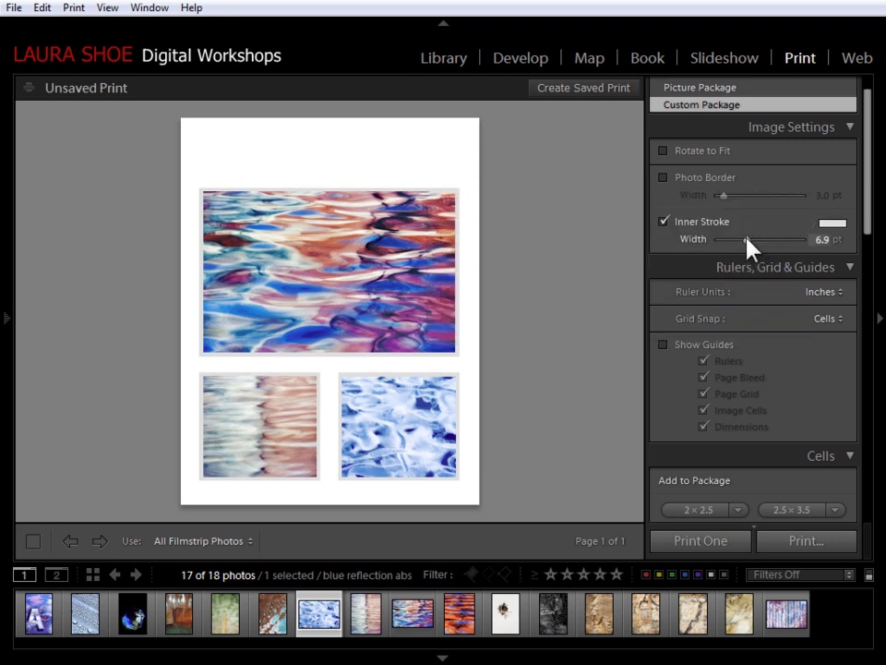
{"action": "left_click_drag", "start_coordinate": [746, 239], "coordinate": [739, 238]}
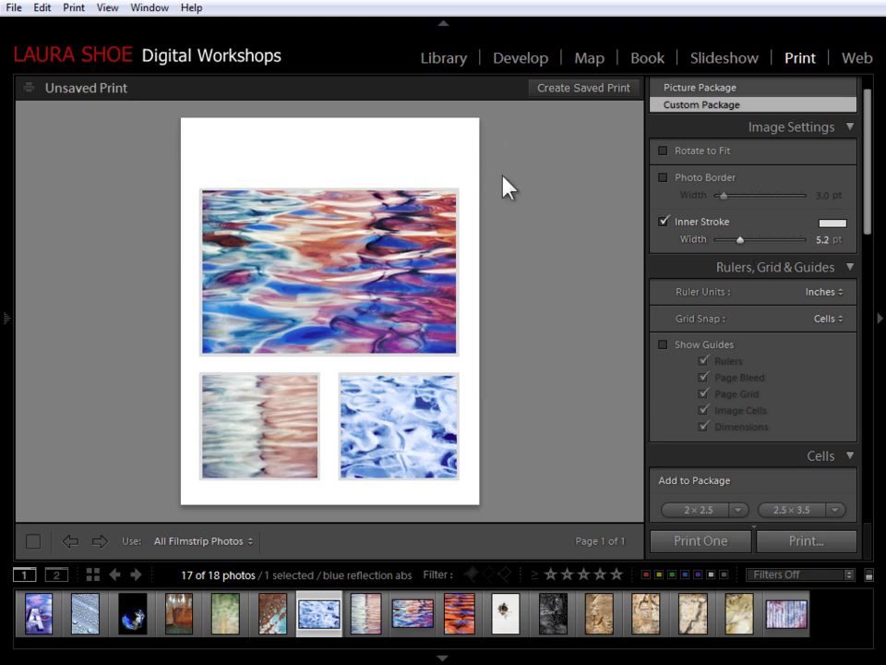
Enable the identity plate at 62% scale and move it to the top of the page.
{"action": "left_click_drag", "start_coordinate": [873, 189], "coordinate": [883, 366]}
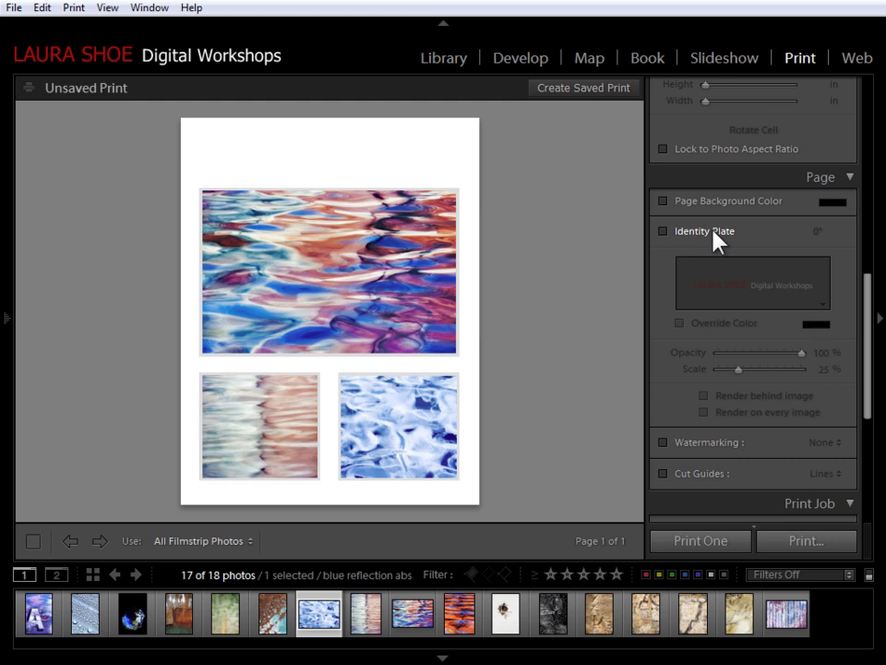
{"action": "left_click", "coordinate": [664, 232]}
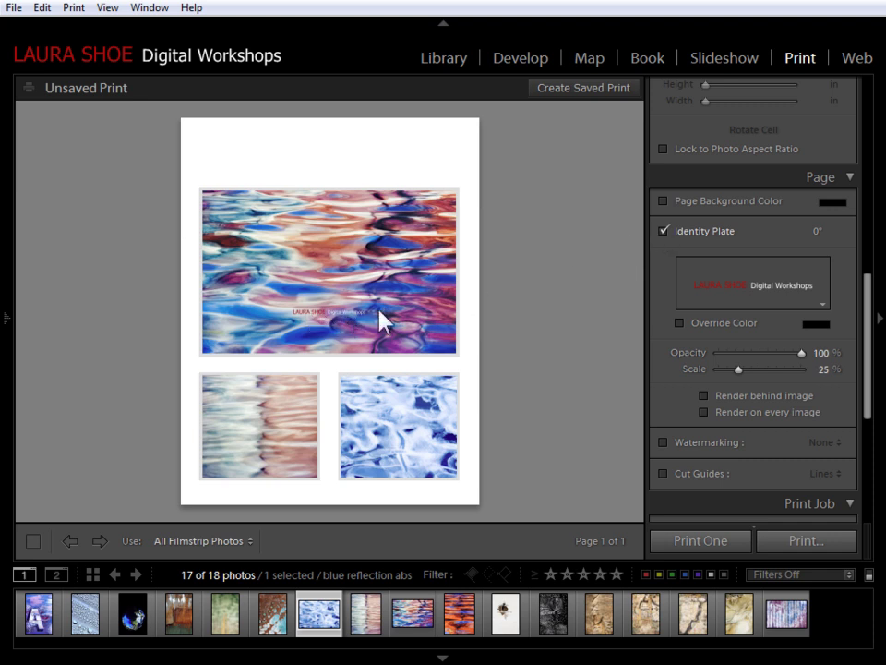
{"action": "left_click_drag", "start_coordinate": [738, 370], "coordinate": [771, 370]}
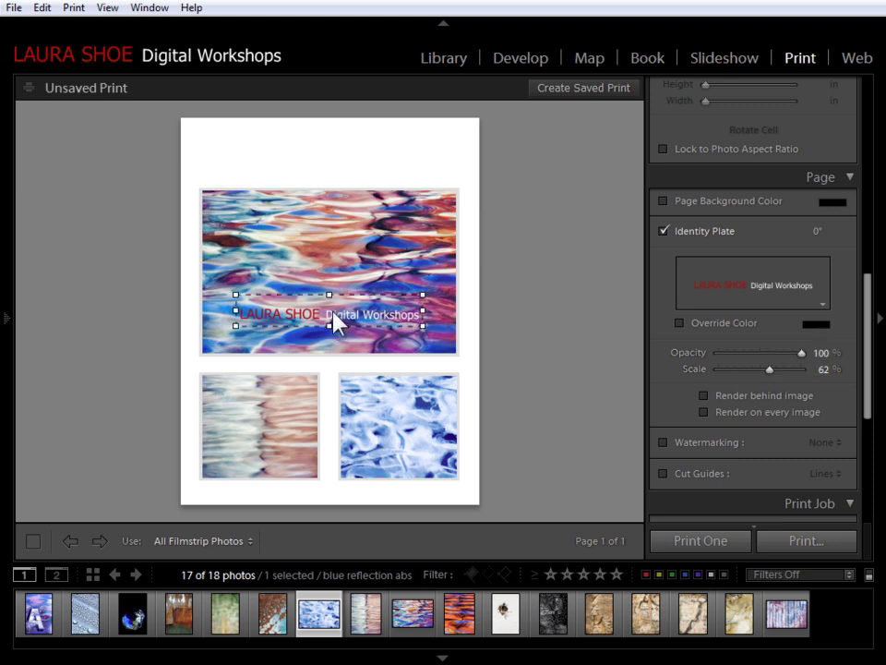
{"action": "left_click_drag", "start_coordinate": [329, 265], "coordinate": [338, 159]}
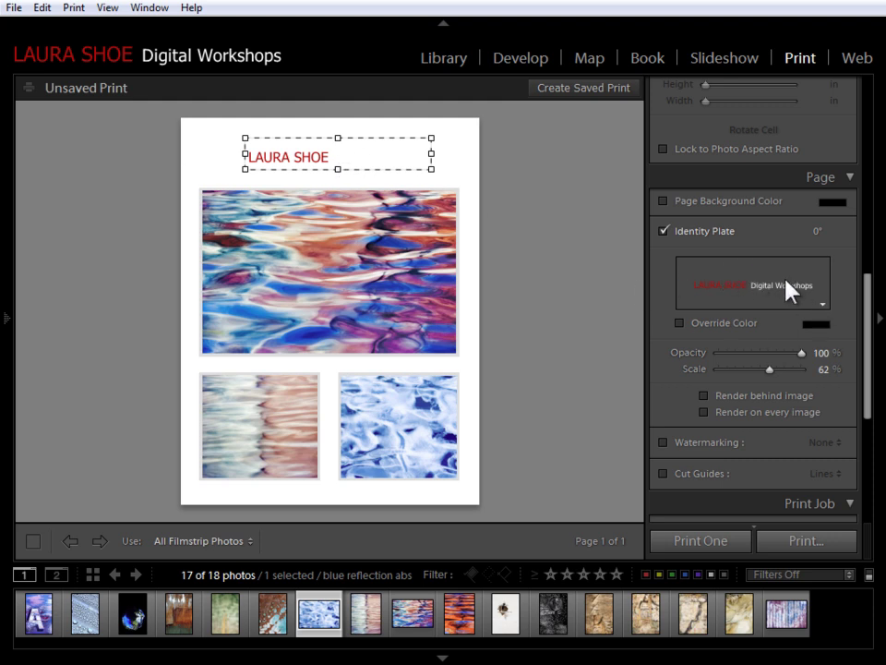
Edit the identity plate text to read 'Reflections' in the Papyrus font.
{"action": "left_click", "coordinate": [753, 285]}
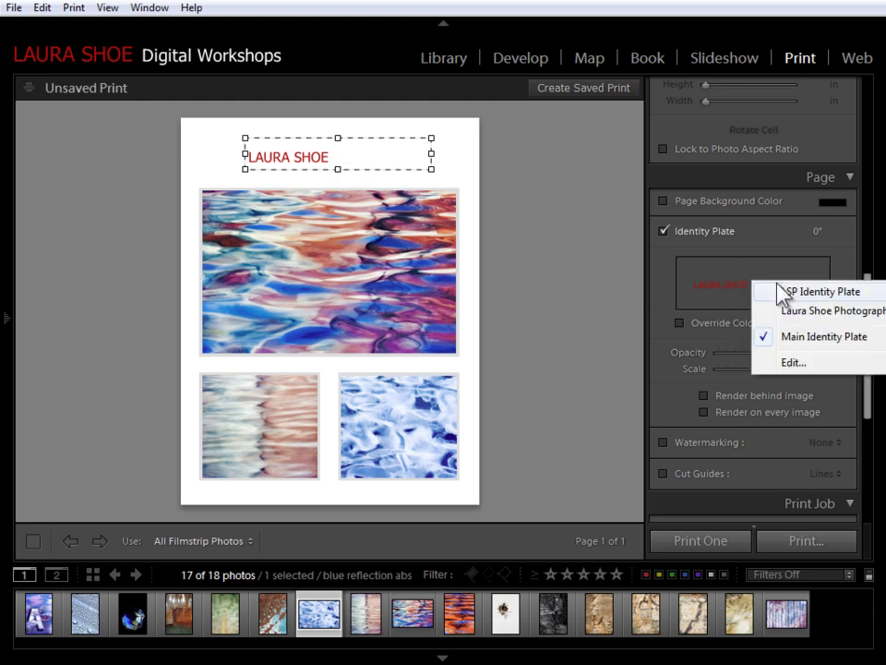
{"action": "left_click", "coordinate": [794, 361]}
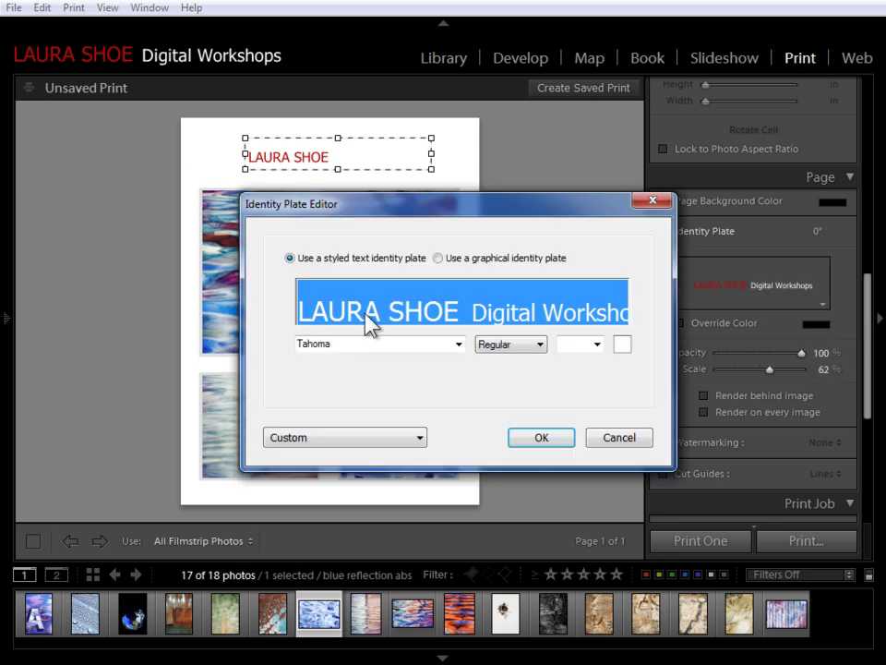
{"action": "type", "text": "Ref"}
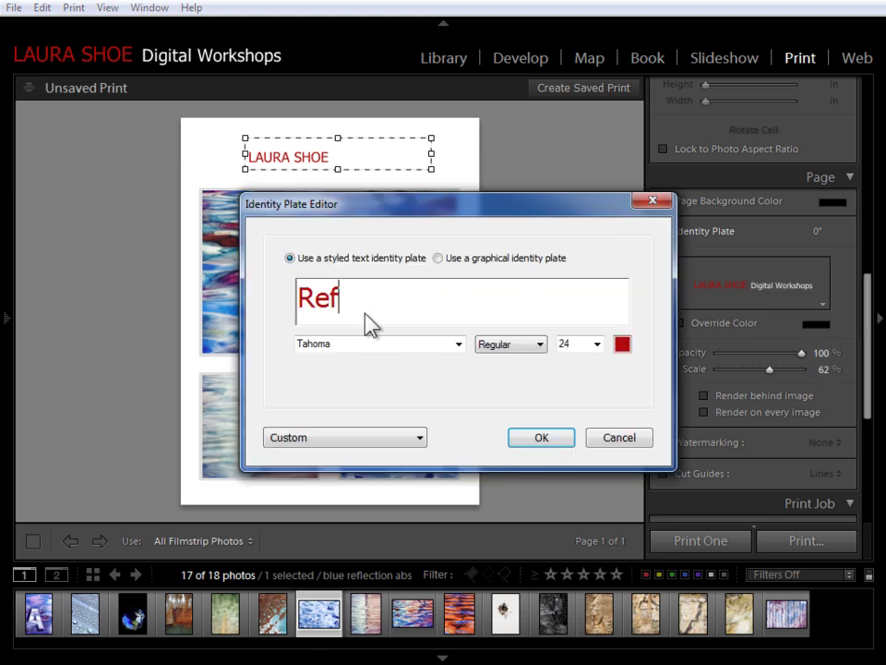
{"action": "type", "text": "lections"}
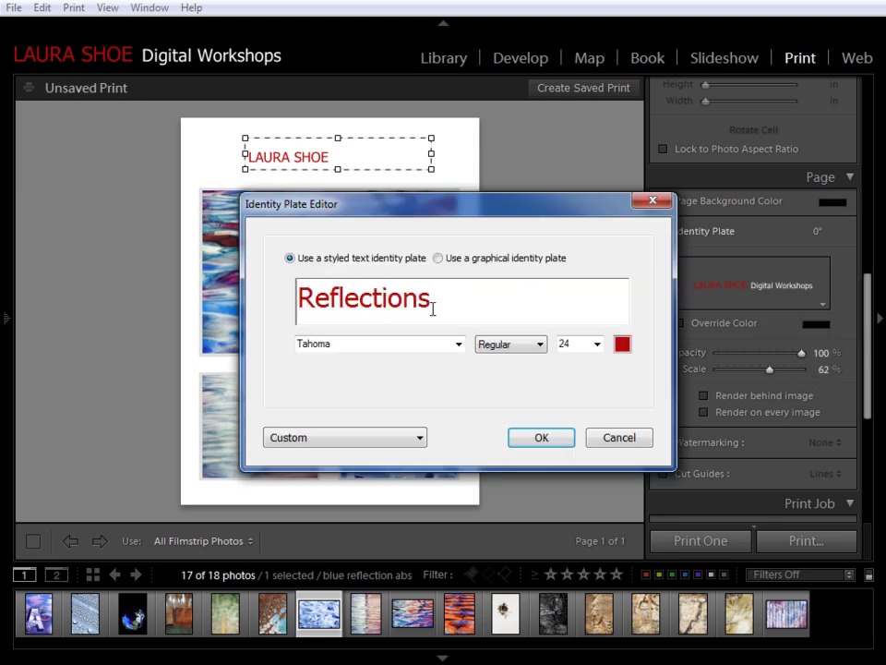
{"action": "left_click_drag", "start_coordinate": [432, 297], "coordinate": [275, 305]}
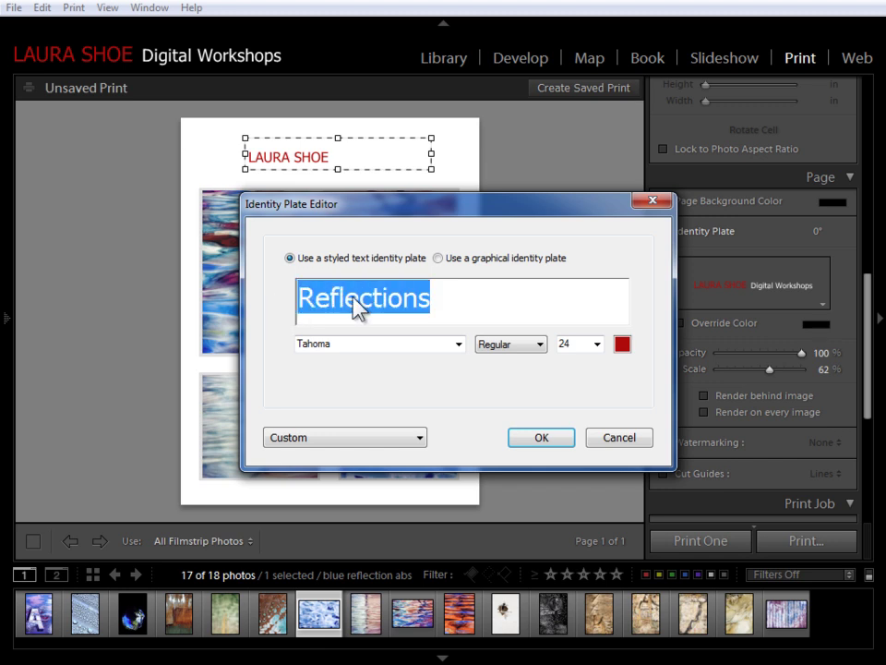
{"action": "left_click", "coordinate": [459, 345]}
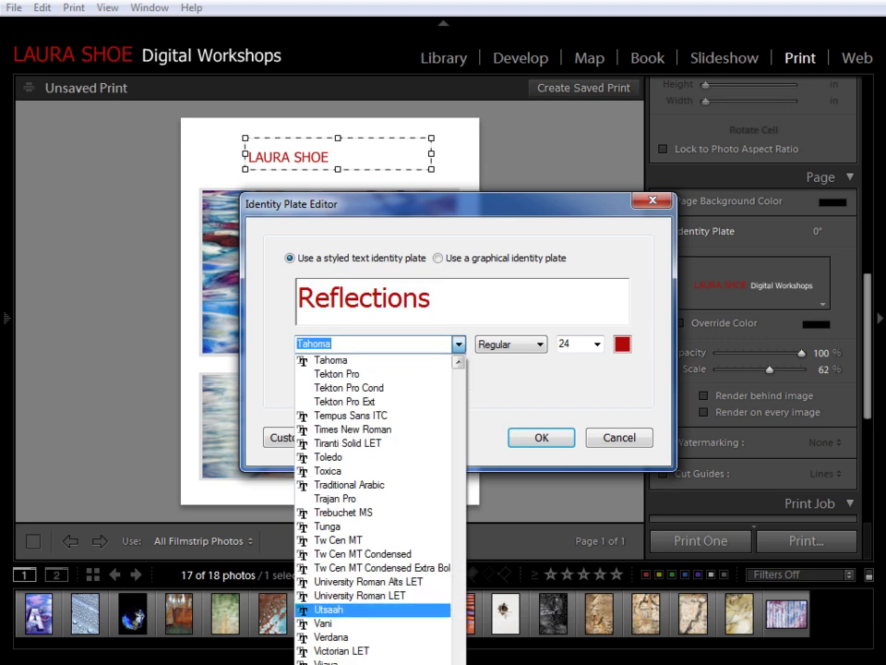
{"action": "scroll", "coordinate": [374, 507], "scroll_direction": "up", "scroll_amount": 20}
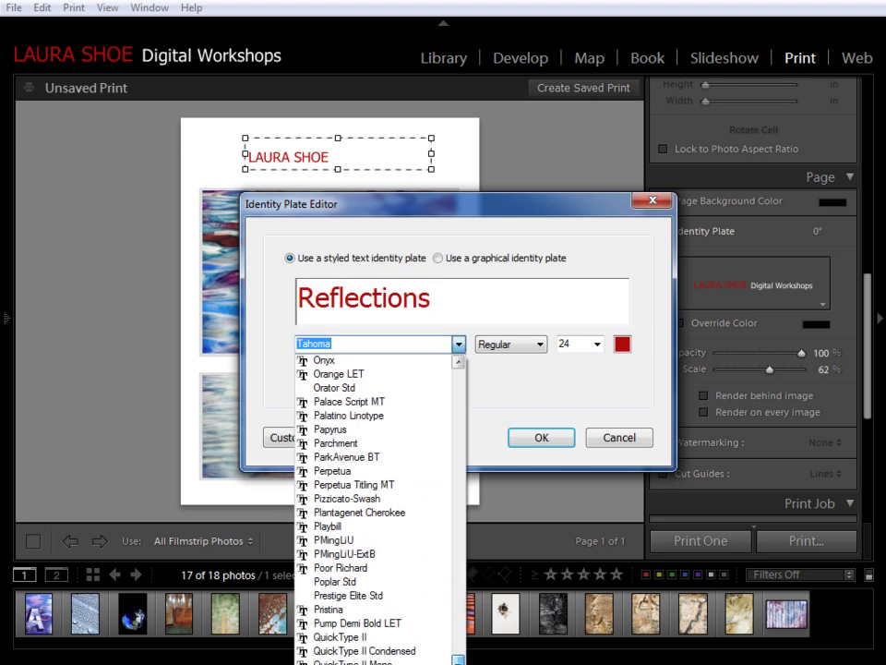
{"action": "left_click", "coordinate": [334, 430]}
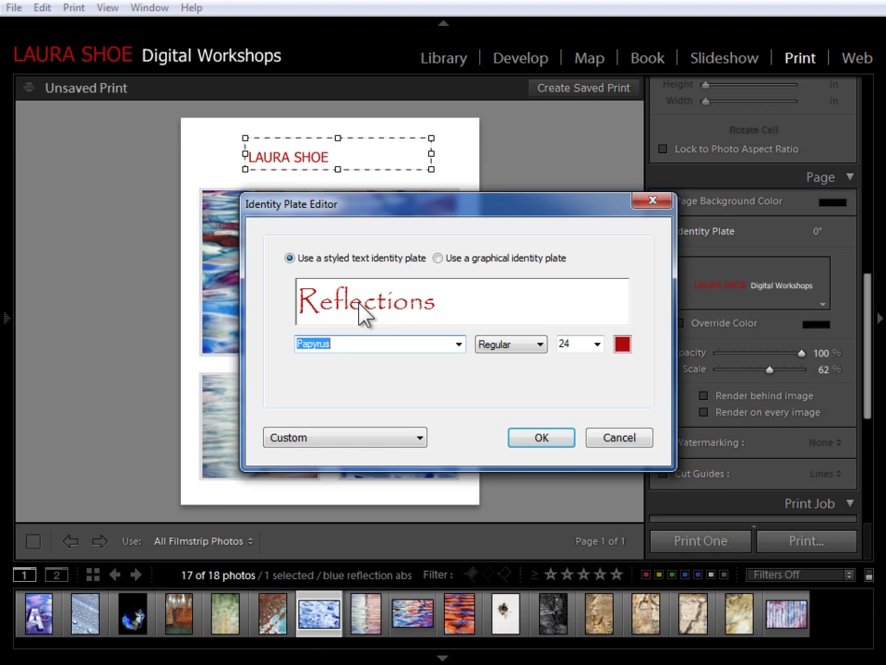
{"action": "left_click", "coordinate": [328, 439]}
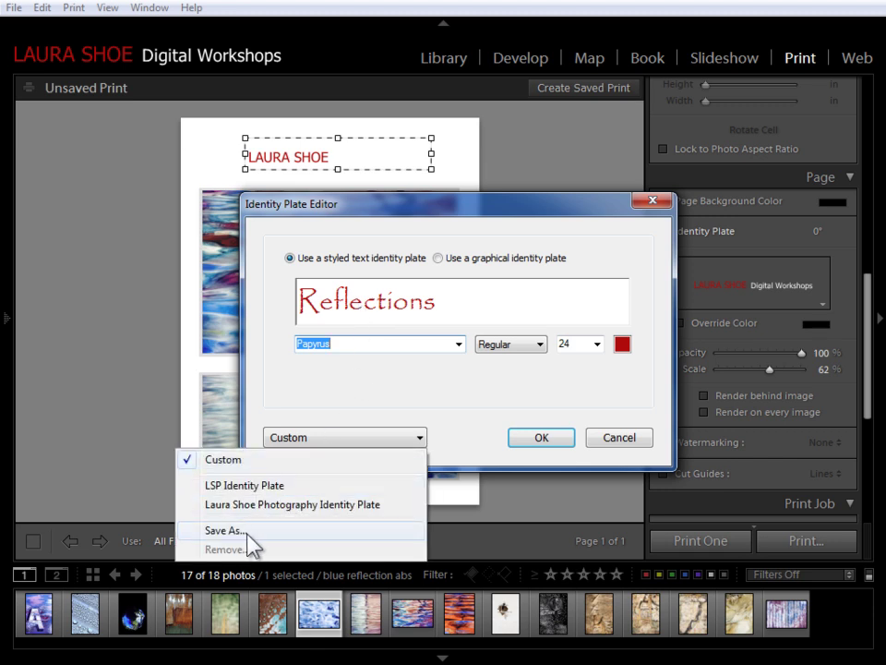
{"action": "left_click", "coordinate": [471, 390]}
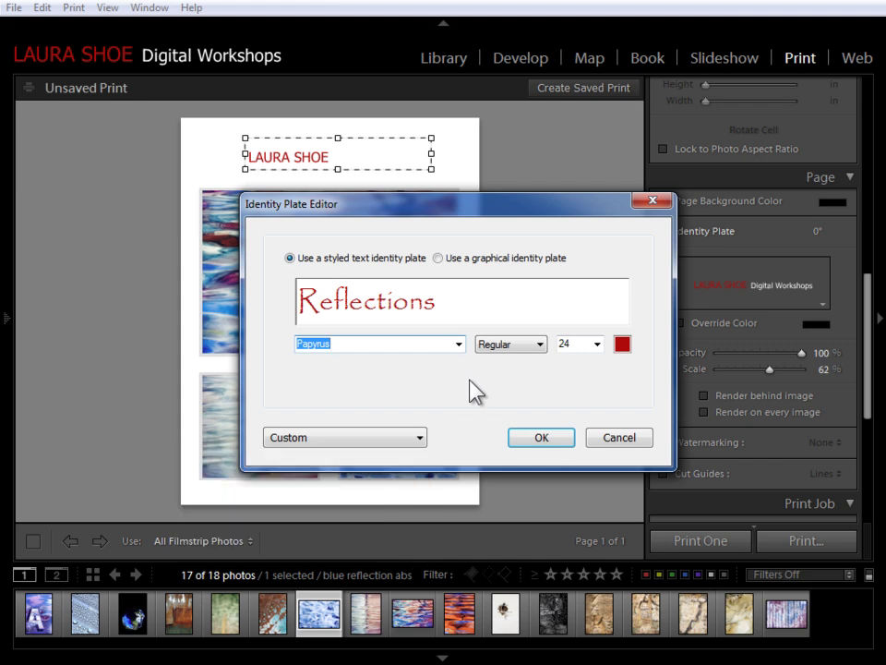
{"action": "left_click", "coordinate": [543, 440]}
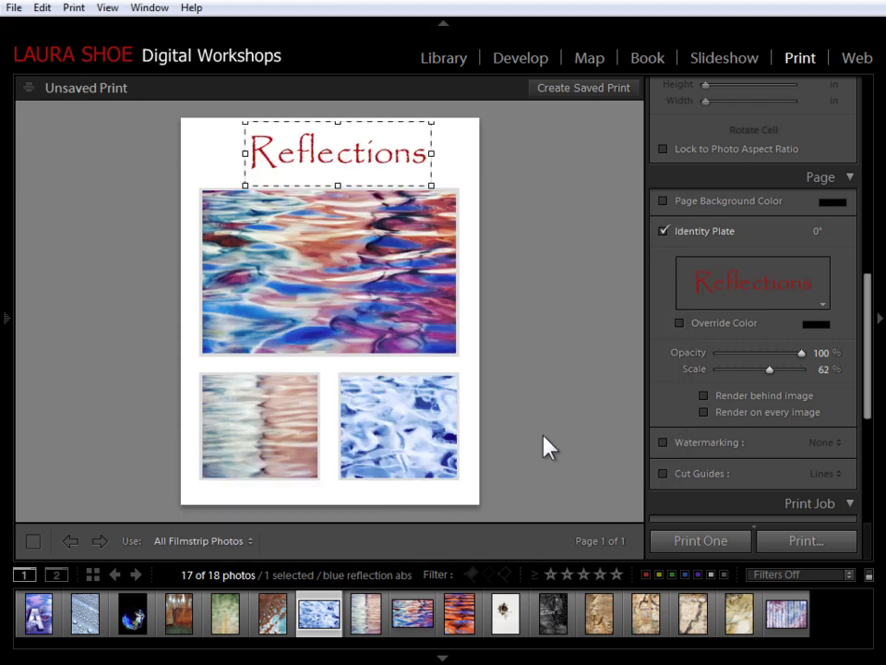
Override the title colour with blue 2541C2 sampled from the large photo.
{"action": "left_click", "coordinate": [681, 322]}
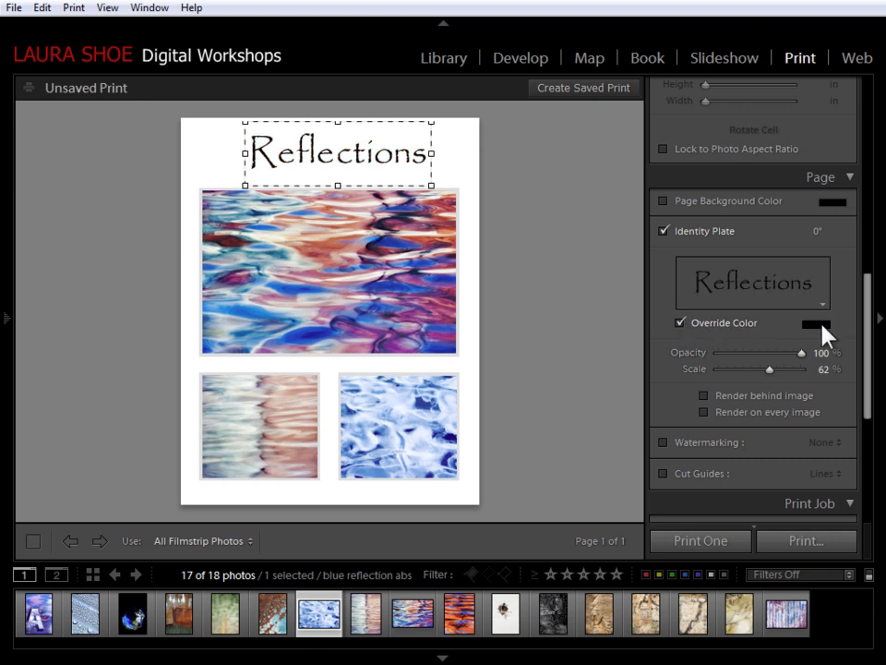
{"action": "left_click", "coordinate": [816, 324]}
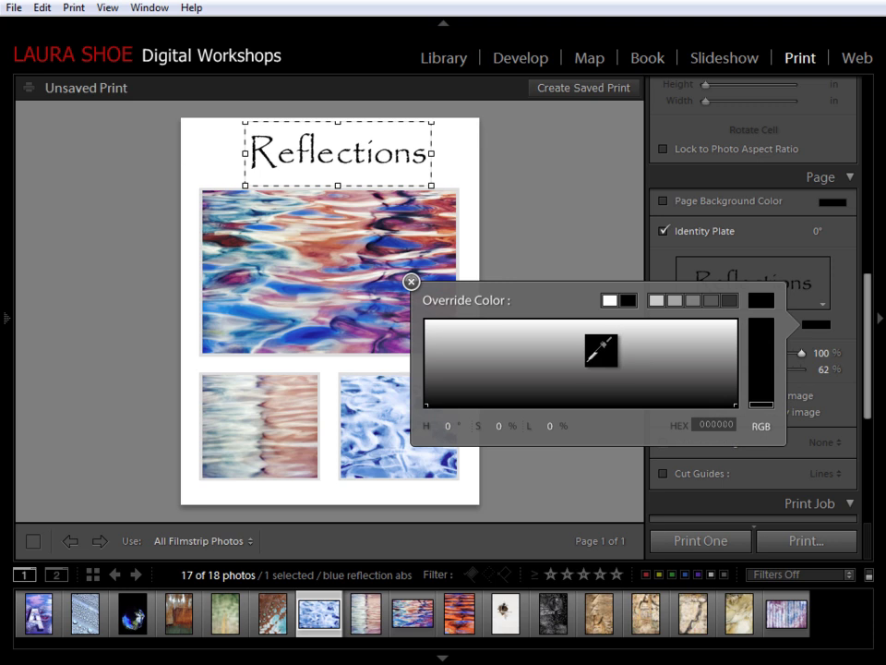
{"action": "left_click", "coordinate": [507, 353]}
{"action": "left_click_drag", "start_coordinate": [455, 343], "coordinate": [298, 290]}
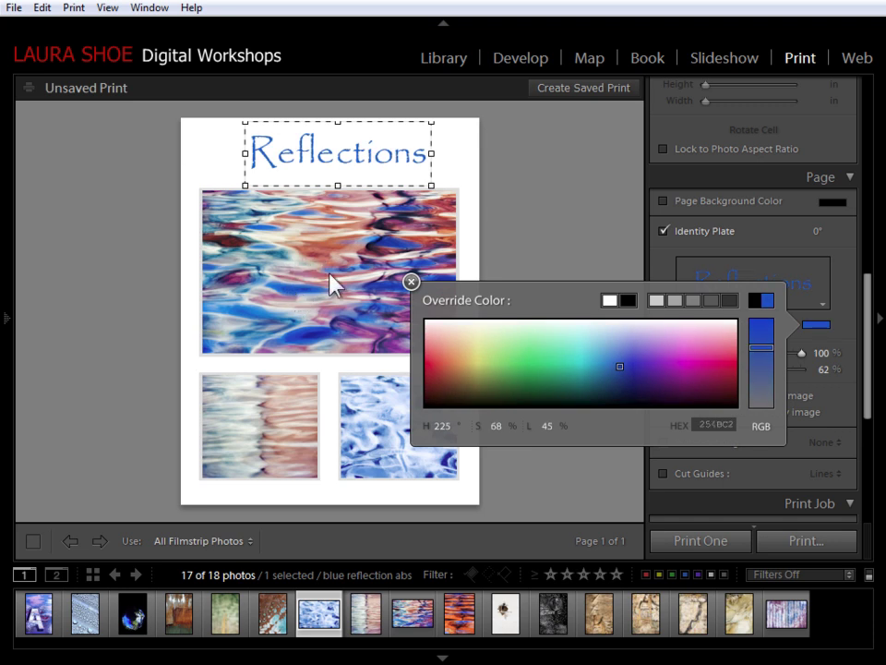
{"action": "left_click", "coordinate": [412, 282]}
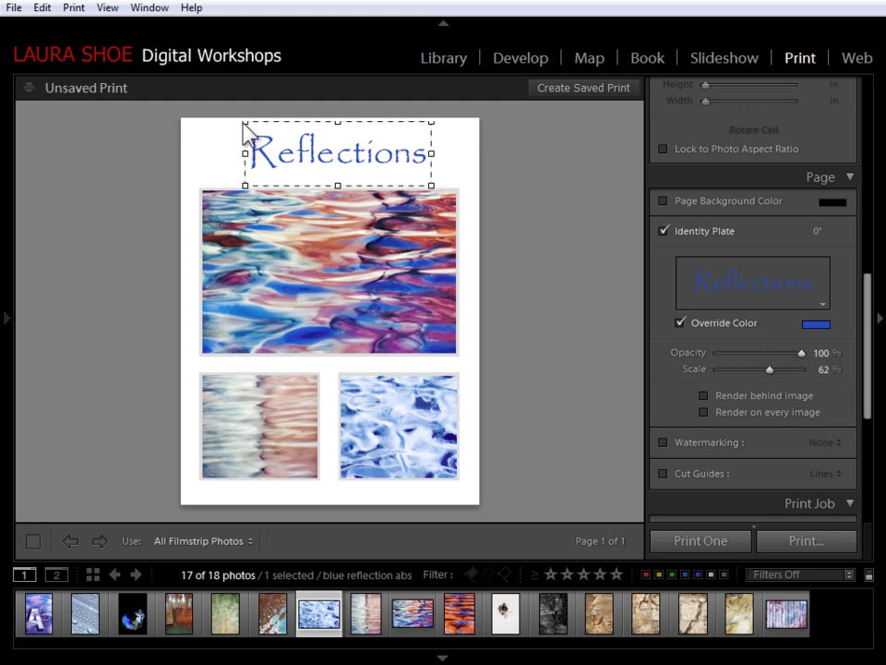
Shrink the Reflections title to 47% and nudge it to sit centred above the large photo.
{"action": "left_click_drag", "start_coordinate": [248, 120], "coordinate": [255, 134]}
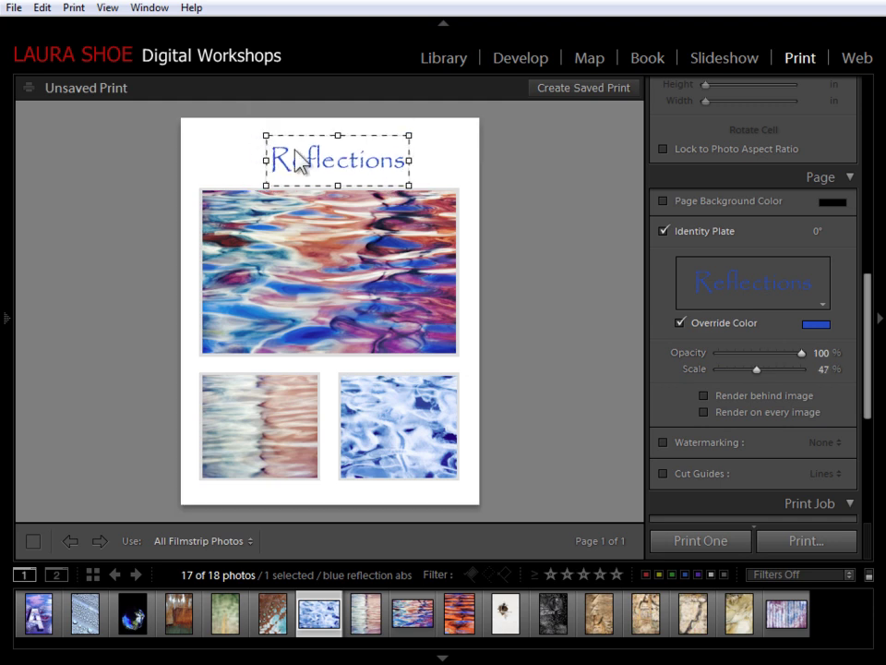
{"action": "left_click", "coordinate": [603, 226]}
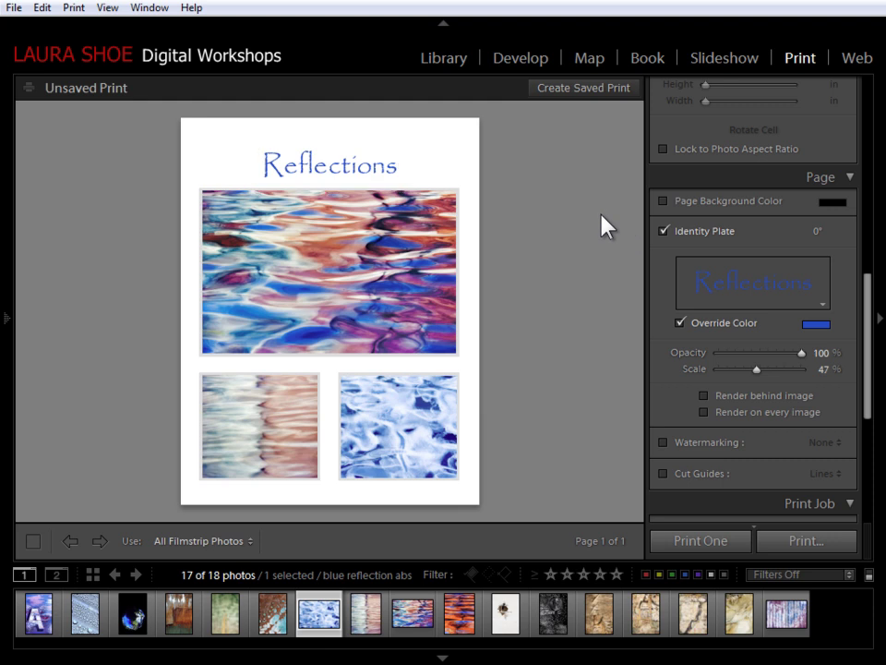
{"action": "left_click", "coordinate": [346, 168]}
{"action": "left_click_drag", "start_coordinate": [340, 160], "coordinate": [339, 157]}
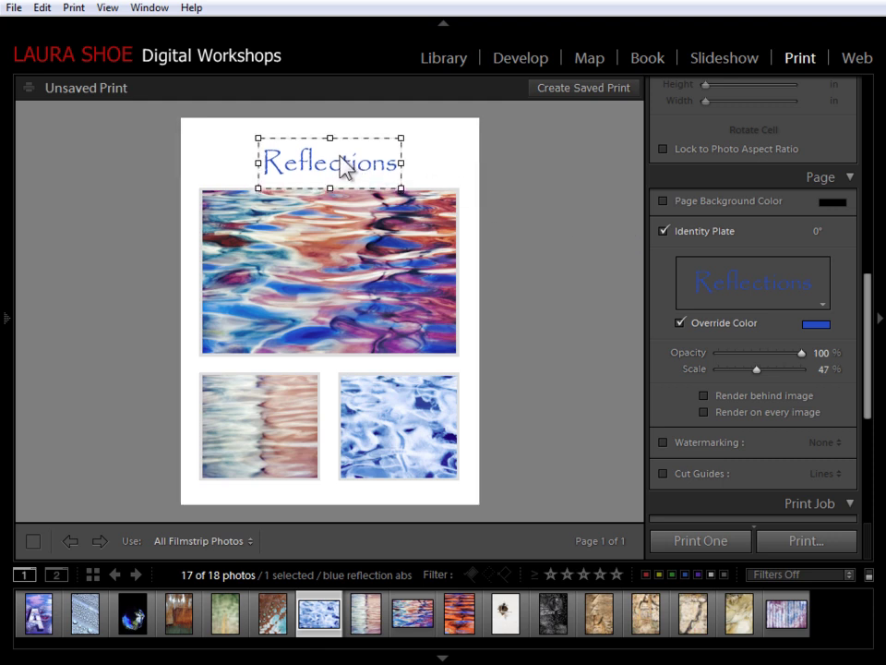
{"action": "left_click", "coordinate": [603, 242]}
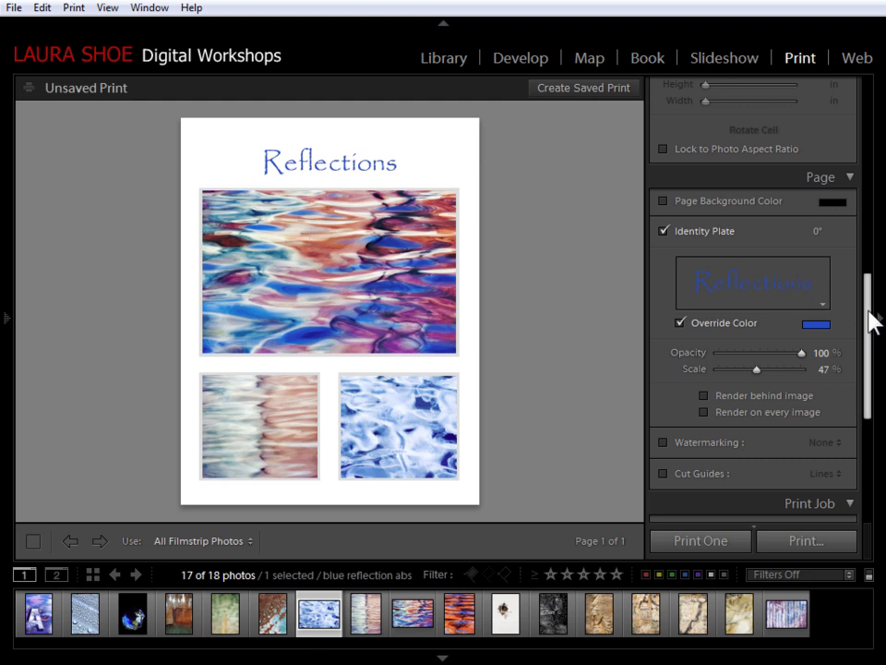
{"action": "scroll", "coordinate": [871, 224], "scroll_direction": "up", "scroll_amount": 5}
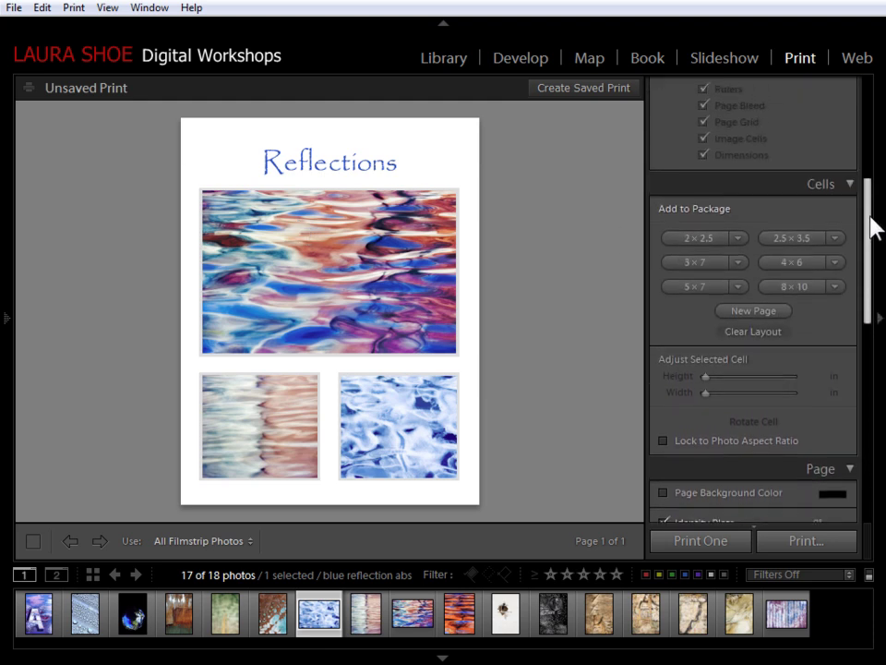
{"action": "left_click", "coordinate": [721, 133]}
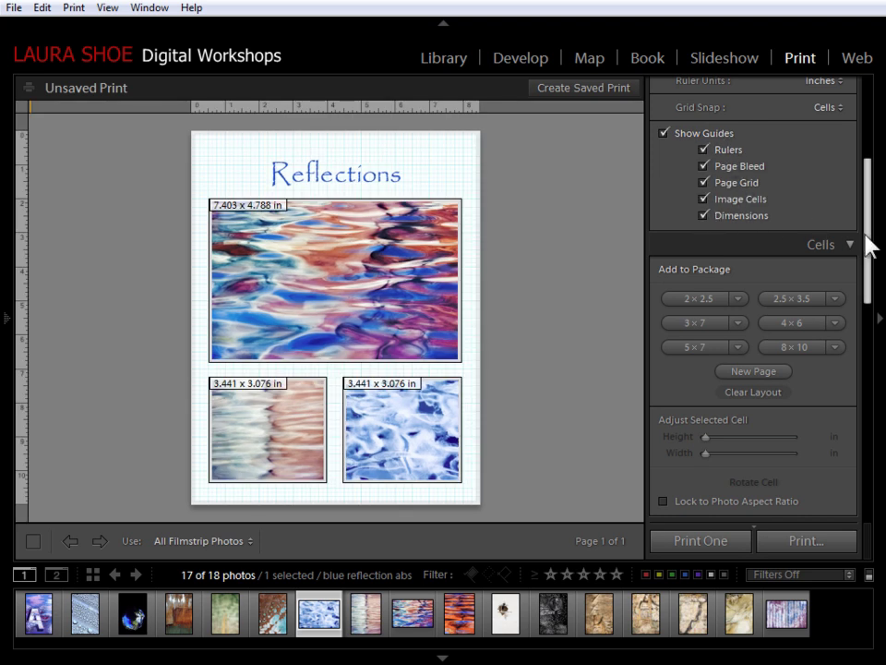
{"action": "left_click_drag", "start_coordinate": [871, 241], "coordinate": [877, 461]}
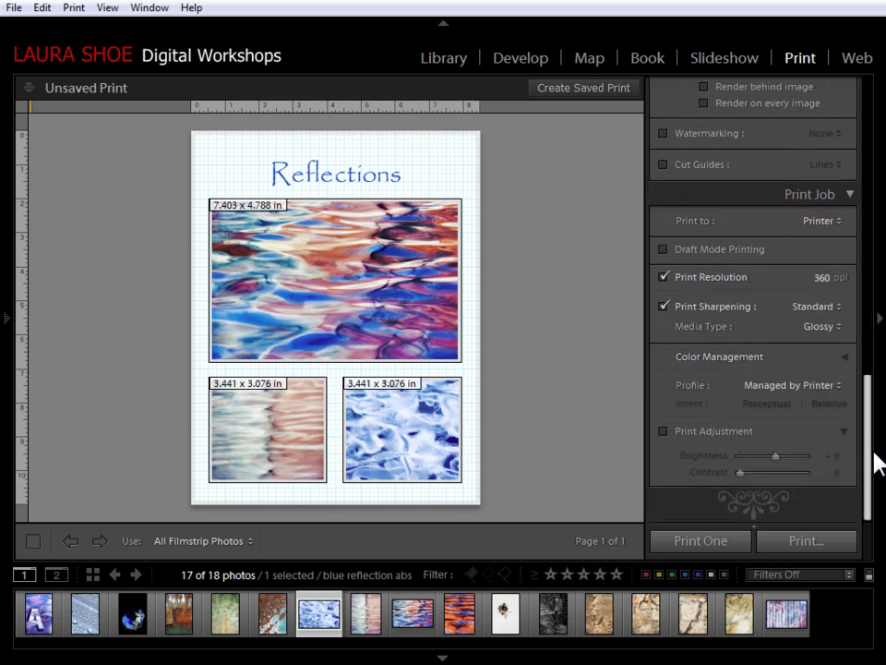
{"action": "left_click", "coordinate": [664, 277]}
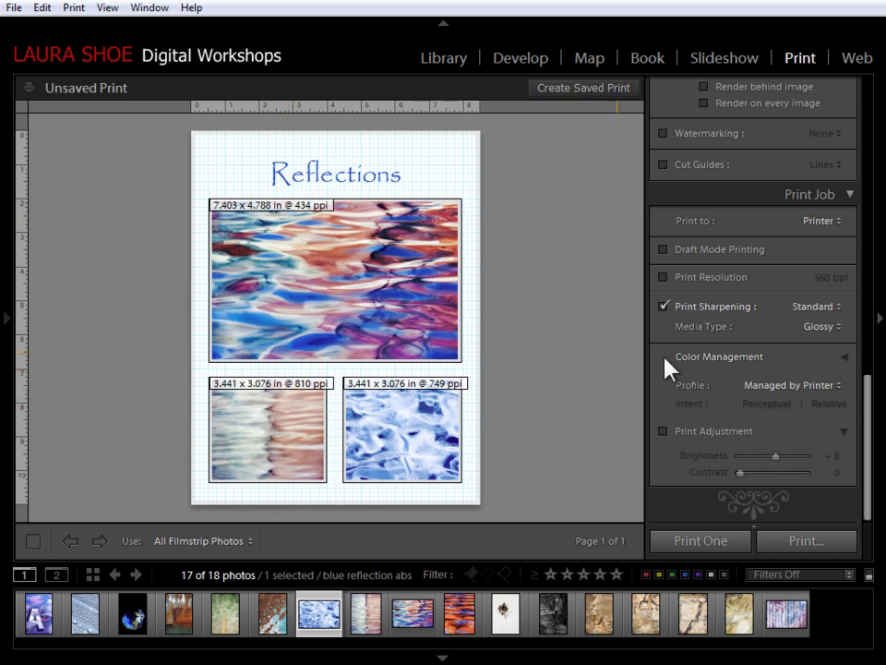
{"action": "left_click", "coordinate": [664, 278]}
{"action": "left_click_drag", "start_coordinate": [871, 426], "coordinate": [871, 191]}
{"action": "left_click", "coordinate": [689, 184]}
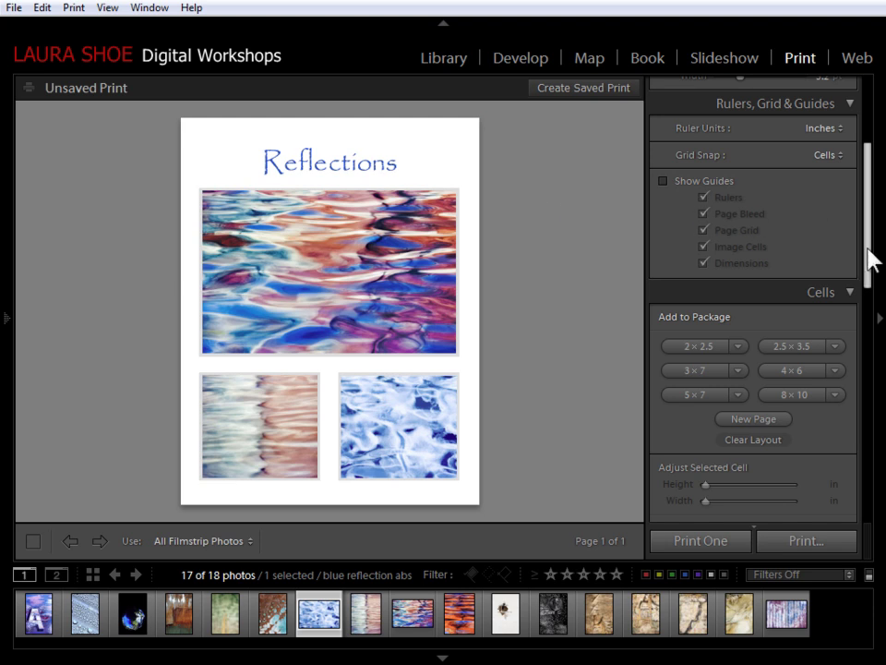
Create a saved print named 'Reflections Tryptic' that includes only the three used water photos.
{"action": "left_click_drag", "start_coordinate": [871, 258], "coordinate": [866, 467]}
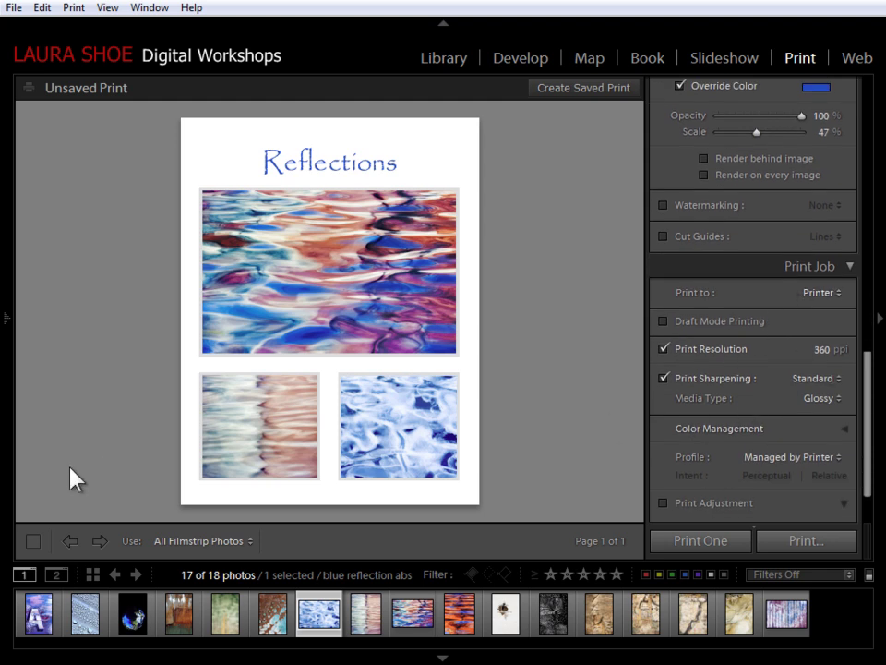
{"action": "mouse_move", "coordinate": [7, 498]}
{"action": "left_click", "coordinate": [599, 95]}
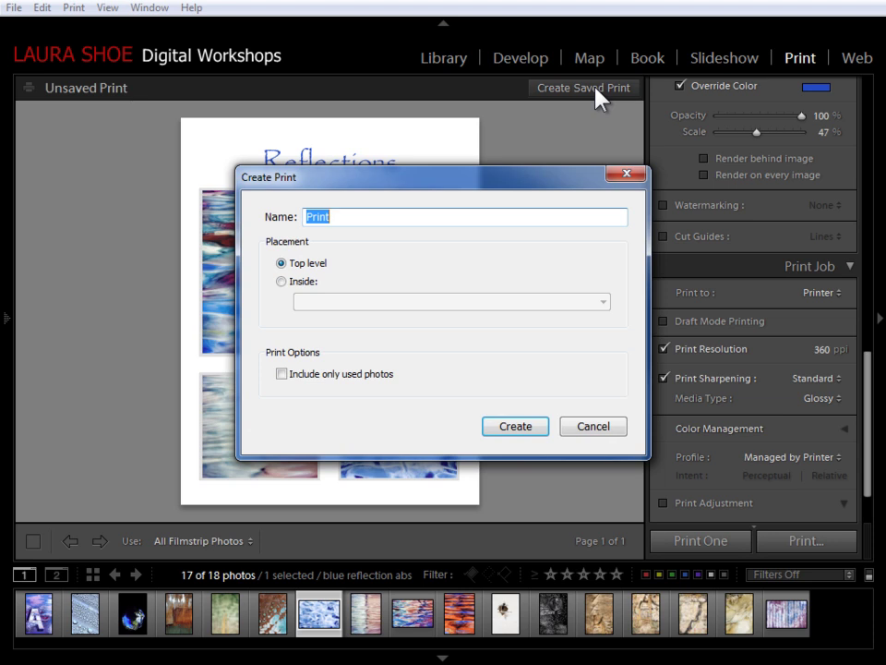
{"action": "type", "text": "Reflections Tryptic"}
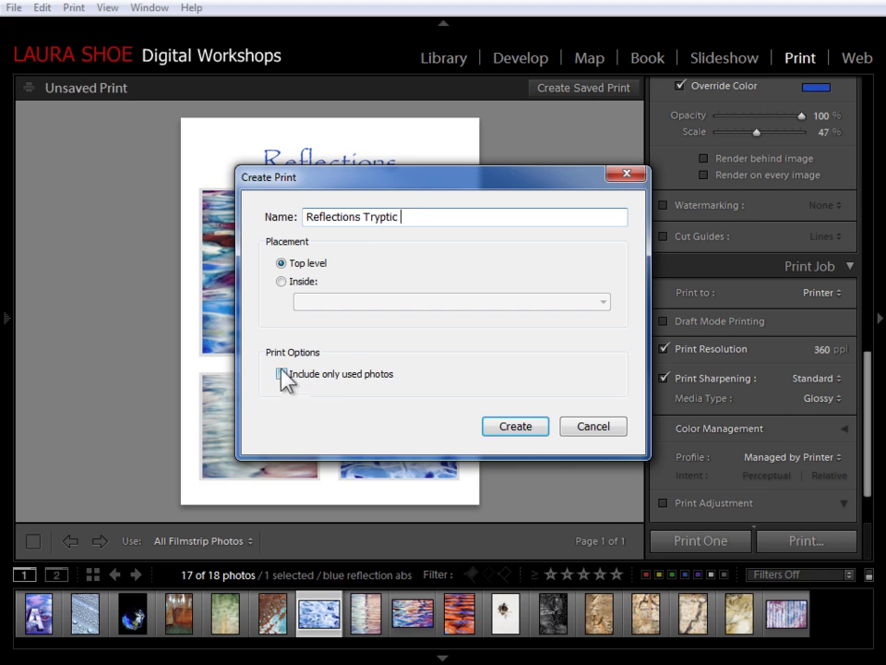
{"action": "left_click", "coordinate": [518, 429]}
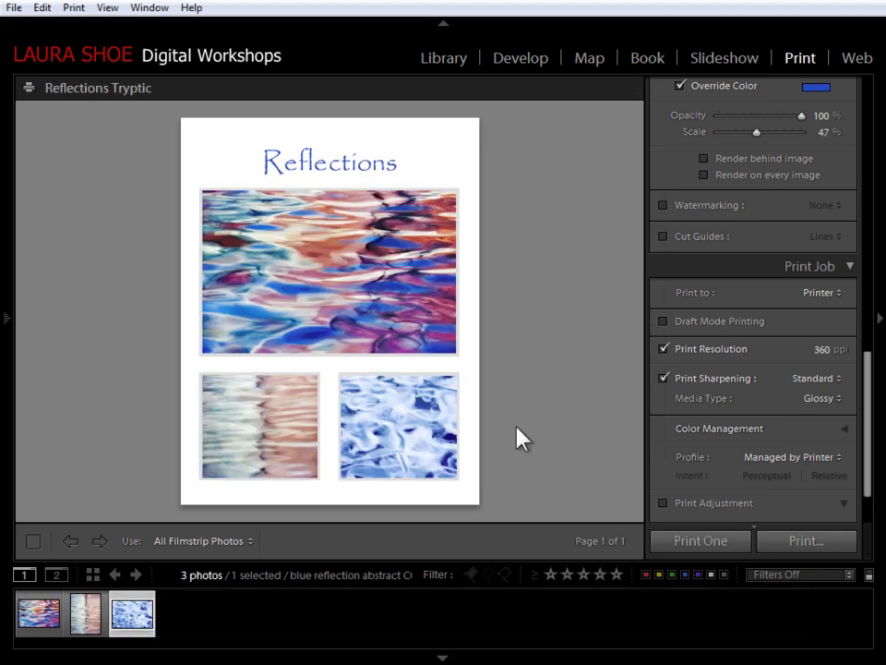
{"action": "mouse_move", "coordinate": [24, 407]}
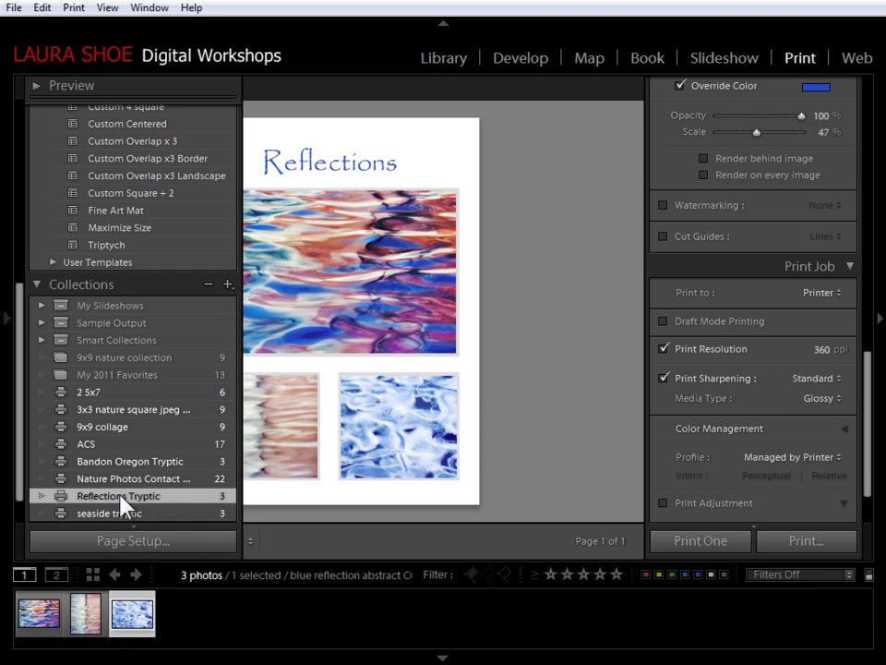
Add a new print template called 'Custom Tryptic' to the User Templates folder.
{"action": "left_click_drag", "start_coordinate": [24, 473], "coordinate": [41, 277]}
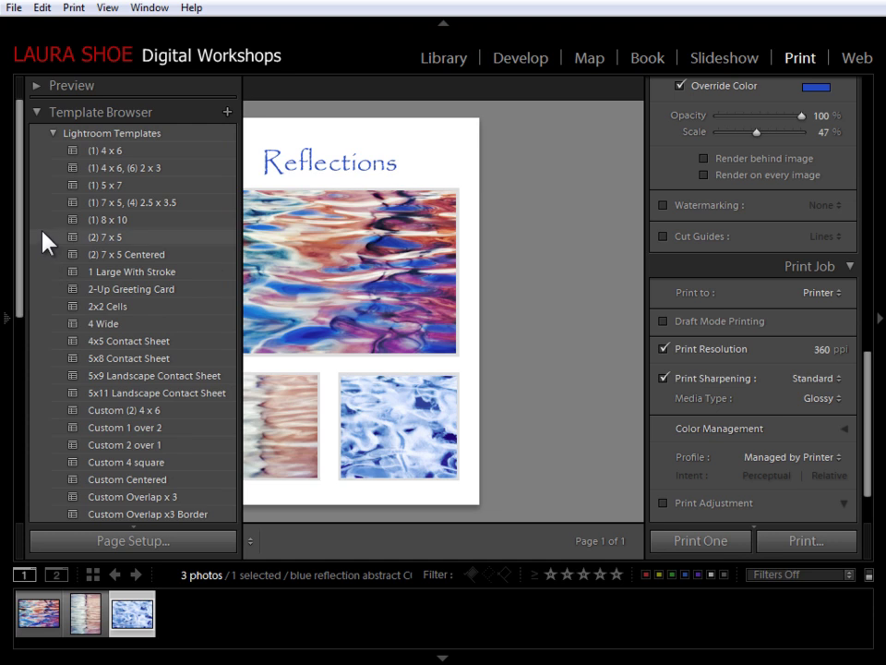
{"action": "mouse_move", "coordinate": [7, 316]}
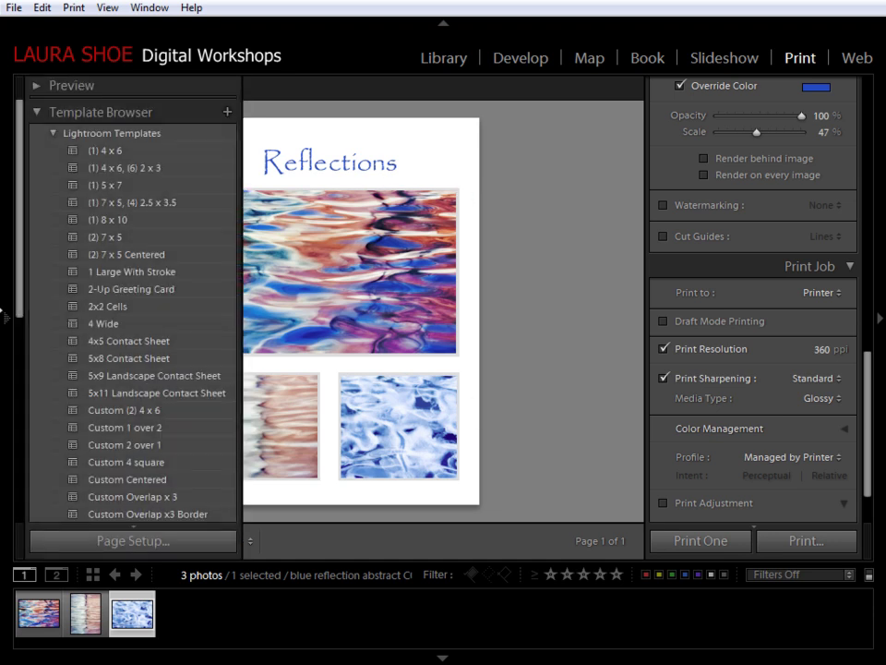
{"action": "left_click", "coordinate": [228, 113]}
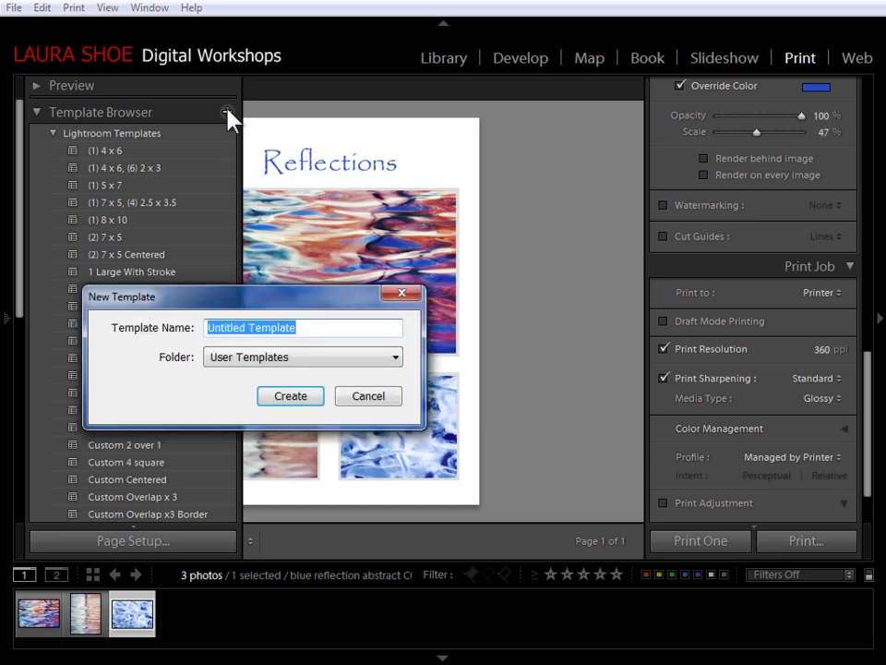
{"action": "type", "text": "T"}
{"action": "key", "text": "BackSpace"}
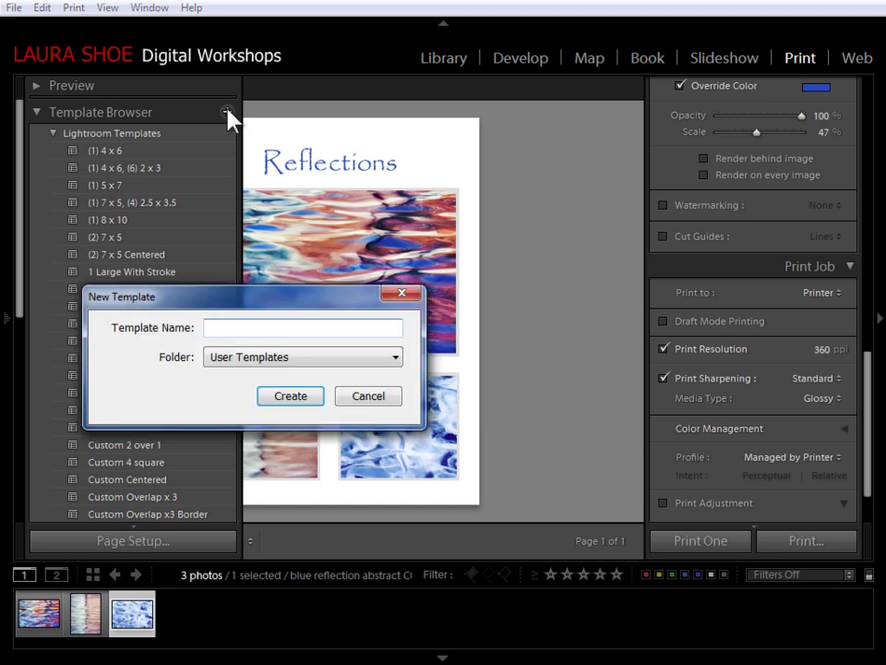
{"action": "type", "text": "Custom Tryptic"}
{"action": "left_click", "coordinate": [291, 399]}
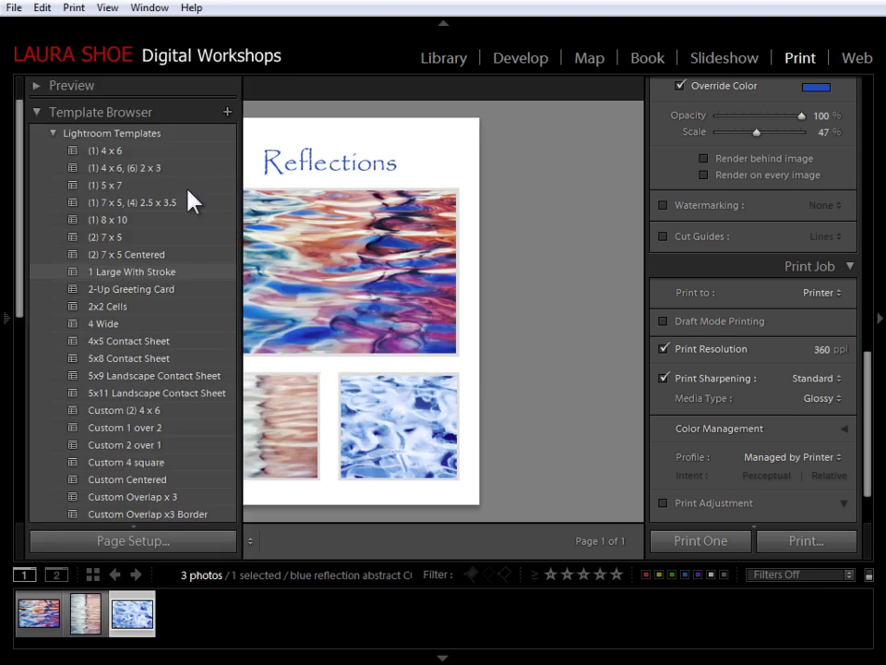
Switch the print to the photos in the 01-21 Other Photos folder.
{"action": "left_click", "coordinate": [440, 61]}
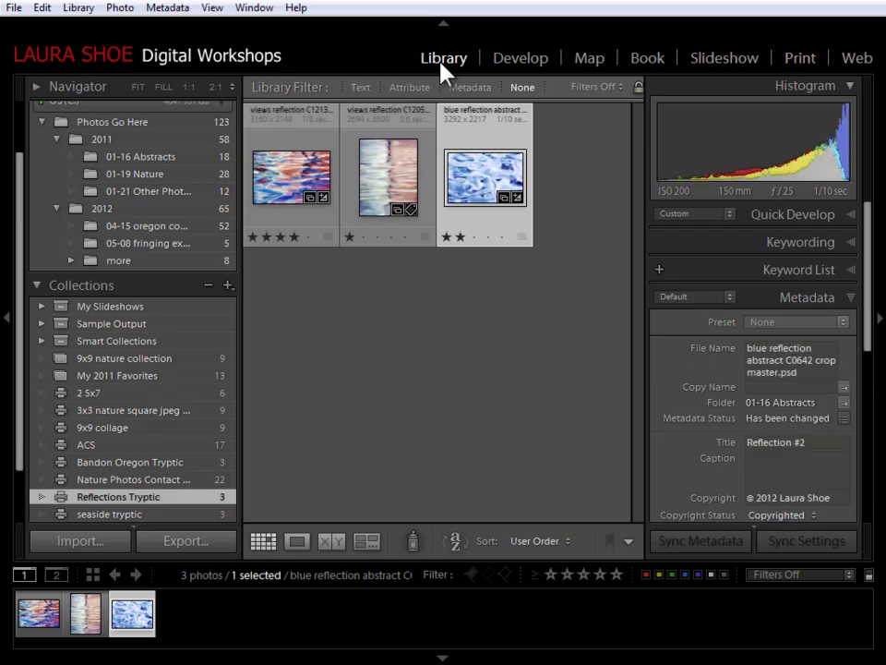
{"action": "left_click", "coordinate": [151, 190]}
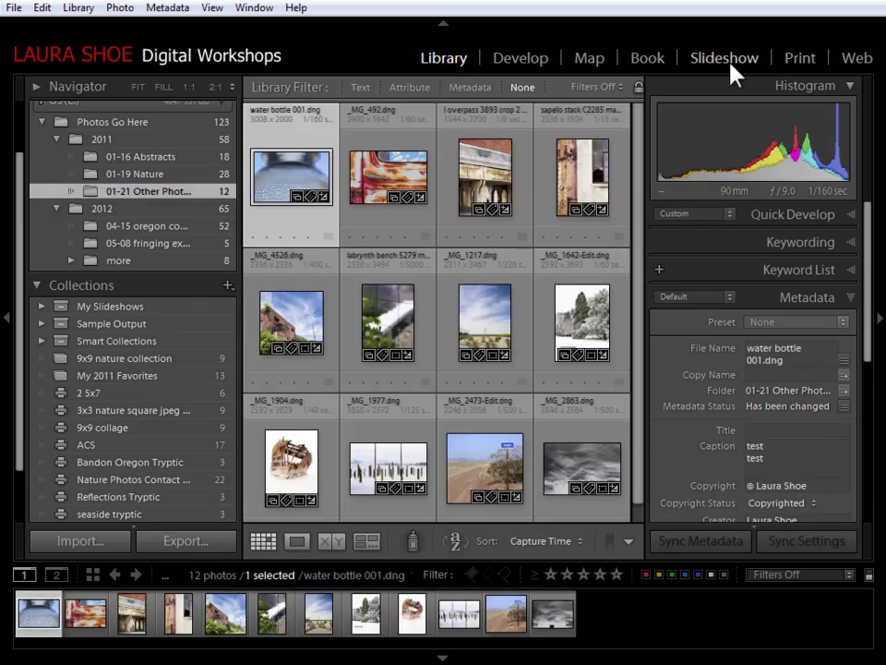
{"action": "left_click", "coordinate": [800, 58]}
Apply the built-in (1) 7 x 5, (4) 2.5 x 3.5 print template.
{"action": "left_click", "coordinate": [7, 317]}
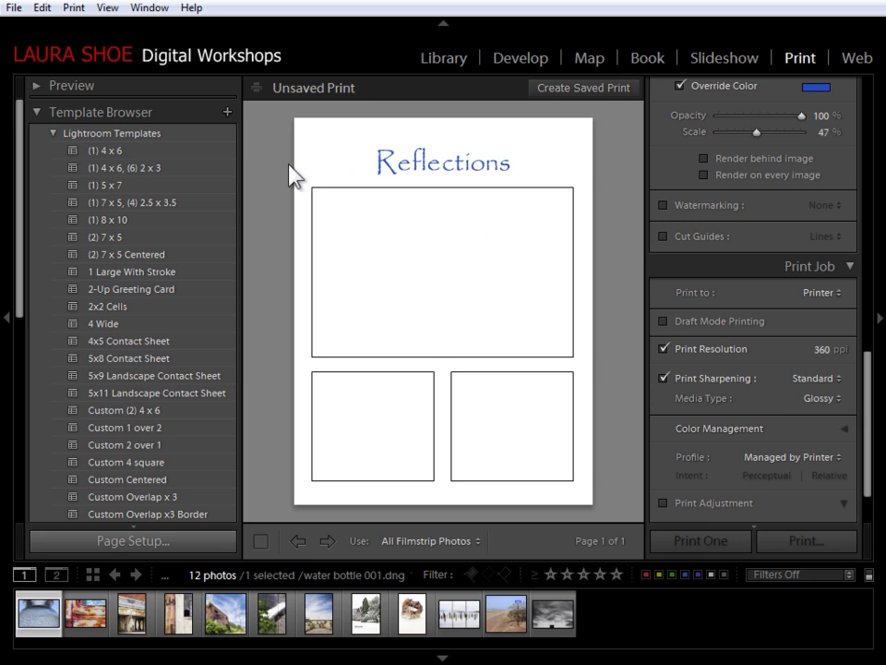
{"action": "left_click", "coordinate": [150, 210]}
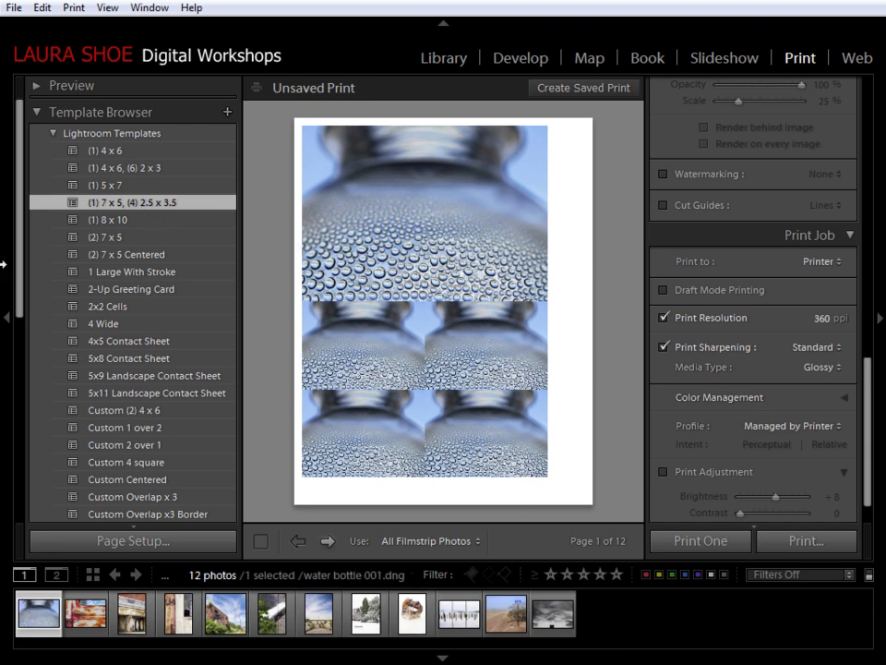
{"action": "left_click_drag", "start_coordinate": [24, 263], "coordinate": [15, 396]}
Apply Custom Tryptic and fill its cells with the water bottle, red truck and overpass photos.
{"action": "left_click", "coordinate": [55, 361]}
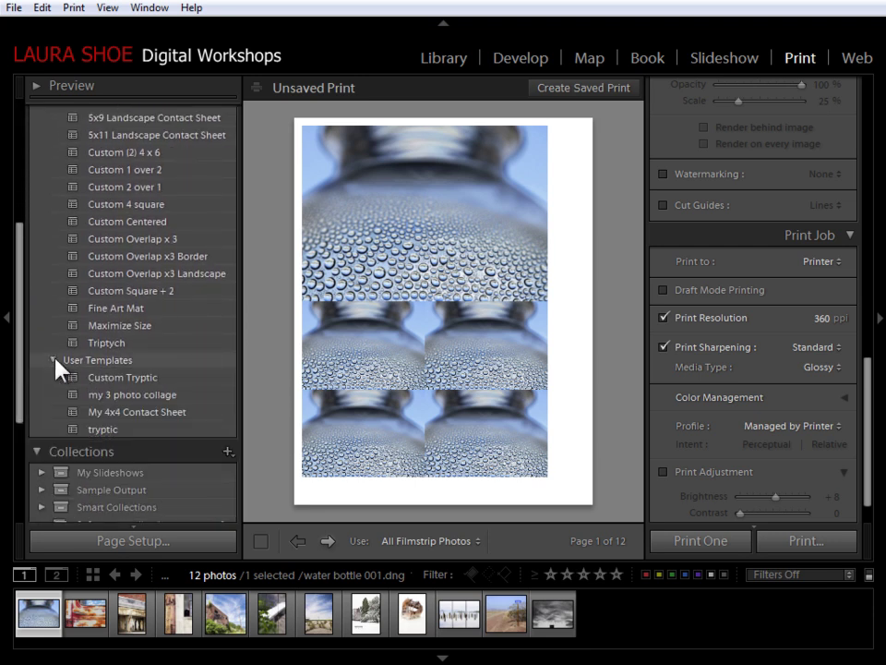
{"action": "left_click", "coordinate": [143, 379]}
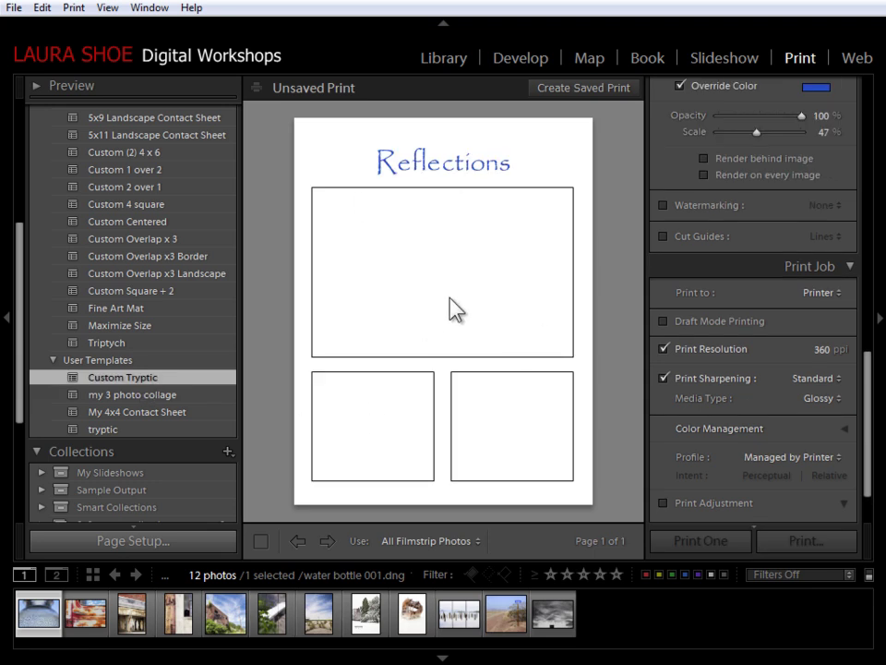
{"action": "left_click_drag", "start_coordinate": [28, 613], "coordinate": [416, 319]}
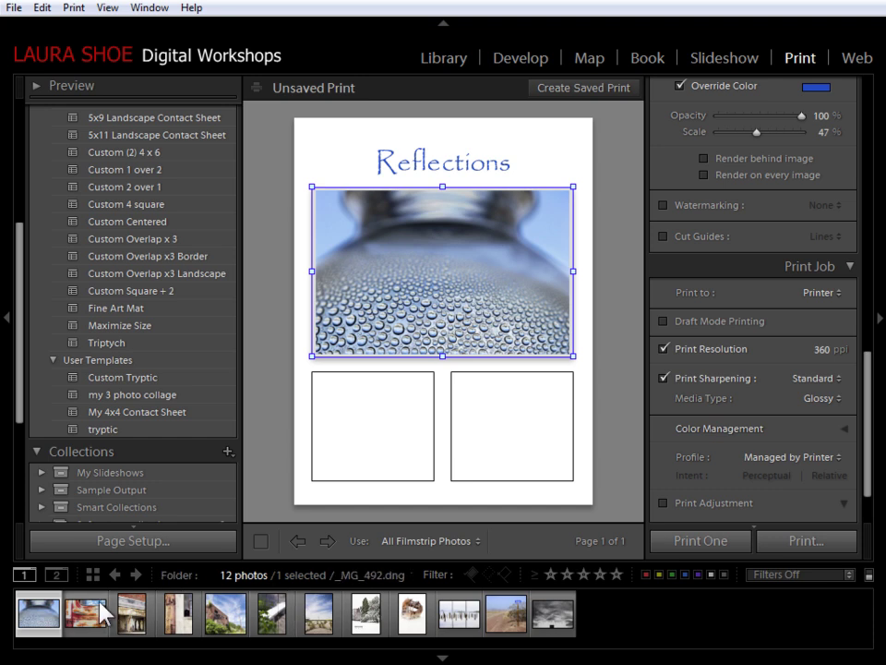
{"action": "left_click_drag", "start_coordinate": [104, 614], "coordinate": [338, 462]}
{"action": "left_click_drag", "start_coordinate": [135, 625], "coordinate": [528, 448]}
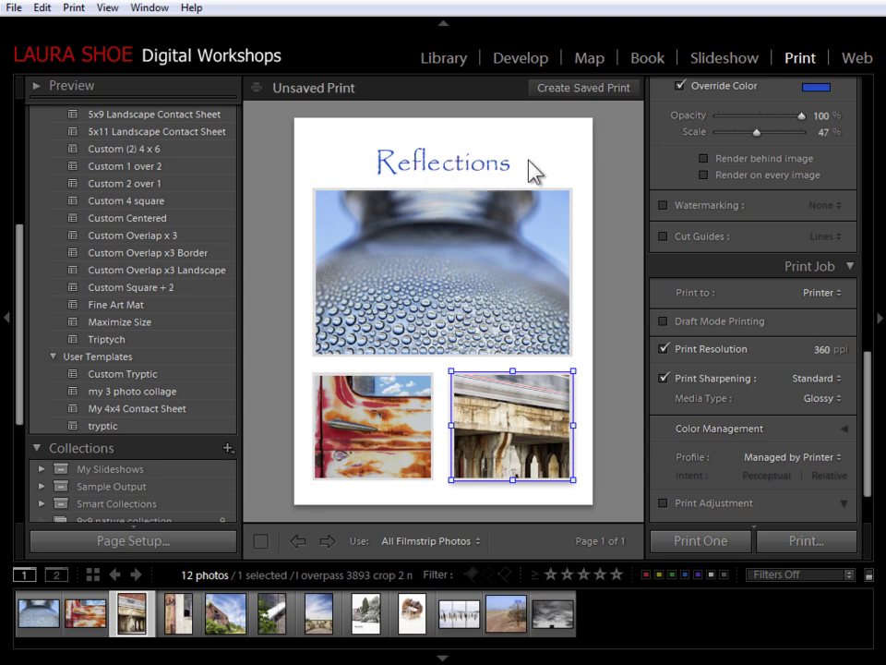
{"action": "left_click", "coordinate": [613, 156]}
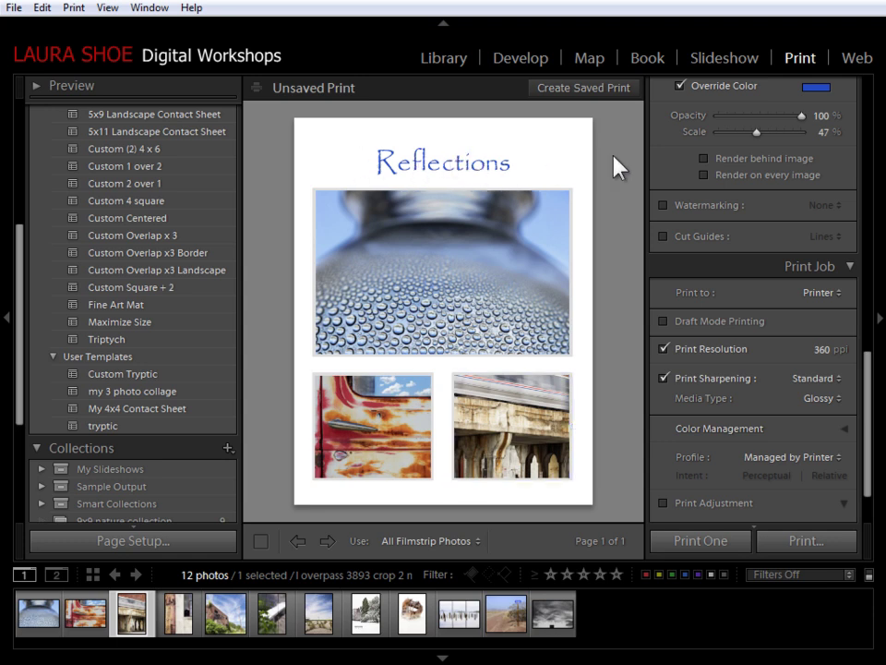